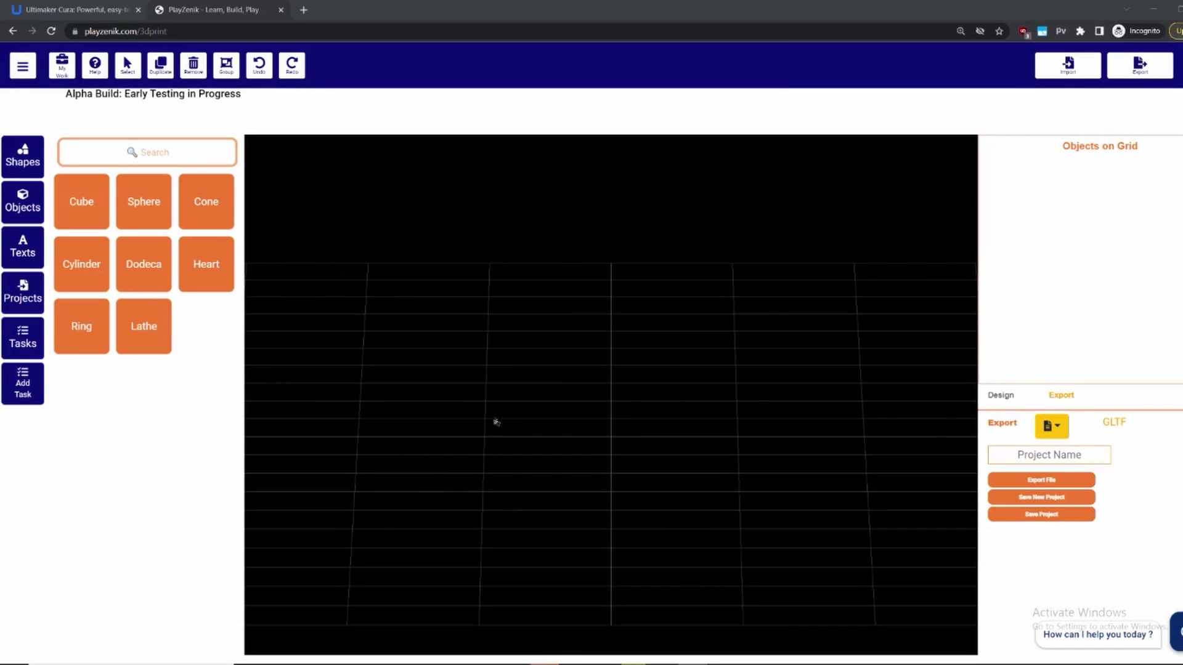
Step: Add a cube at the centre of the grid and lower it along the vertical axis
mouse_move(555, 375)
mouse_down()
mouse_move(576, 364)
mouse_move(569, 375)
mouse_up()
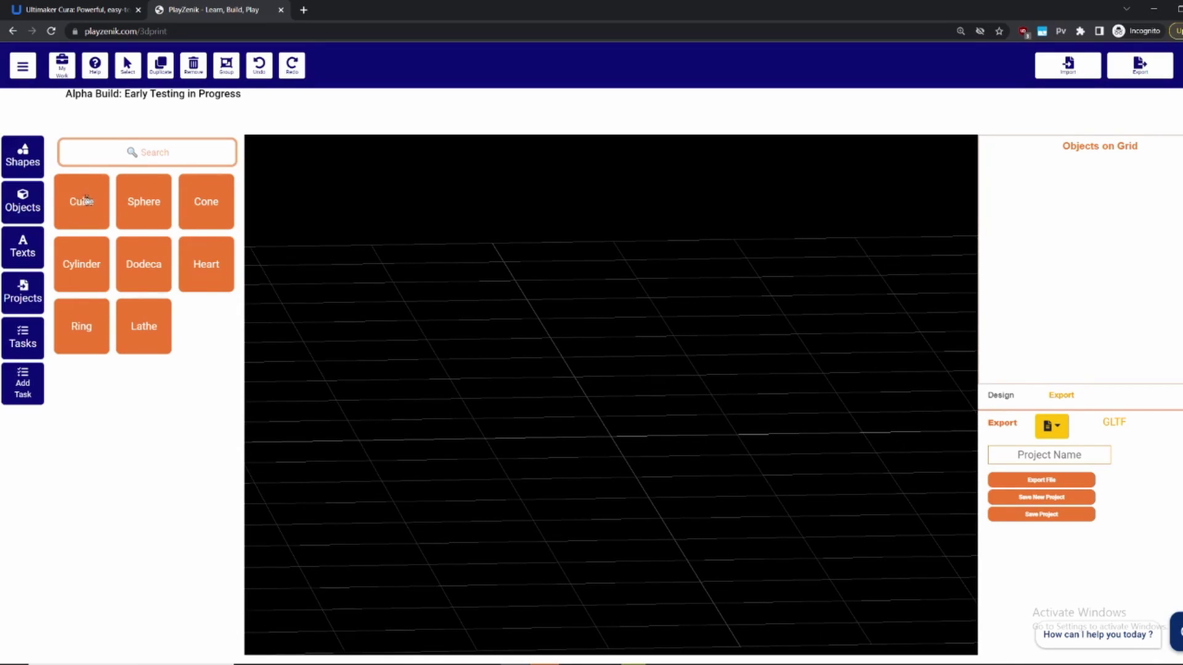
click(86, 199)
click(608, 401)
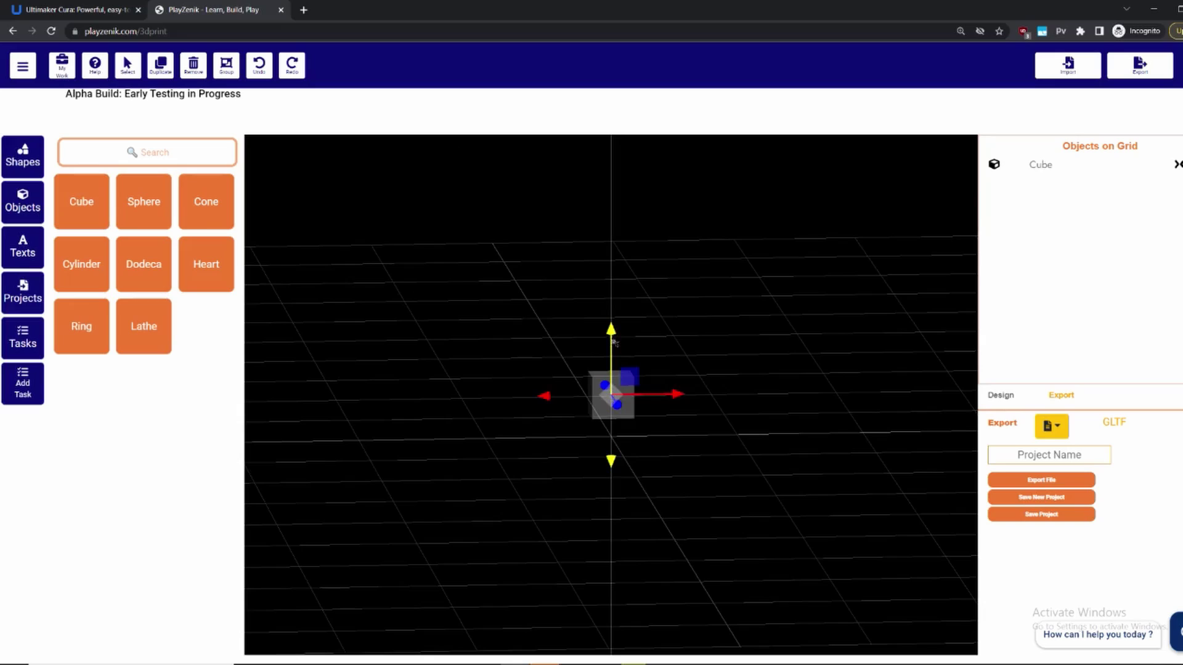
drag(614, 342, 615, 367)
Step: Increase the cube's length and width to turn it into a low, wide base slab
click(1050, 167)
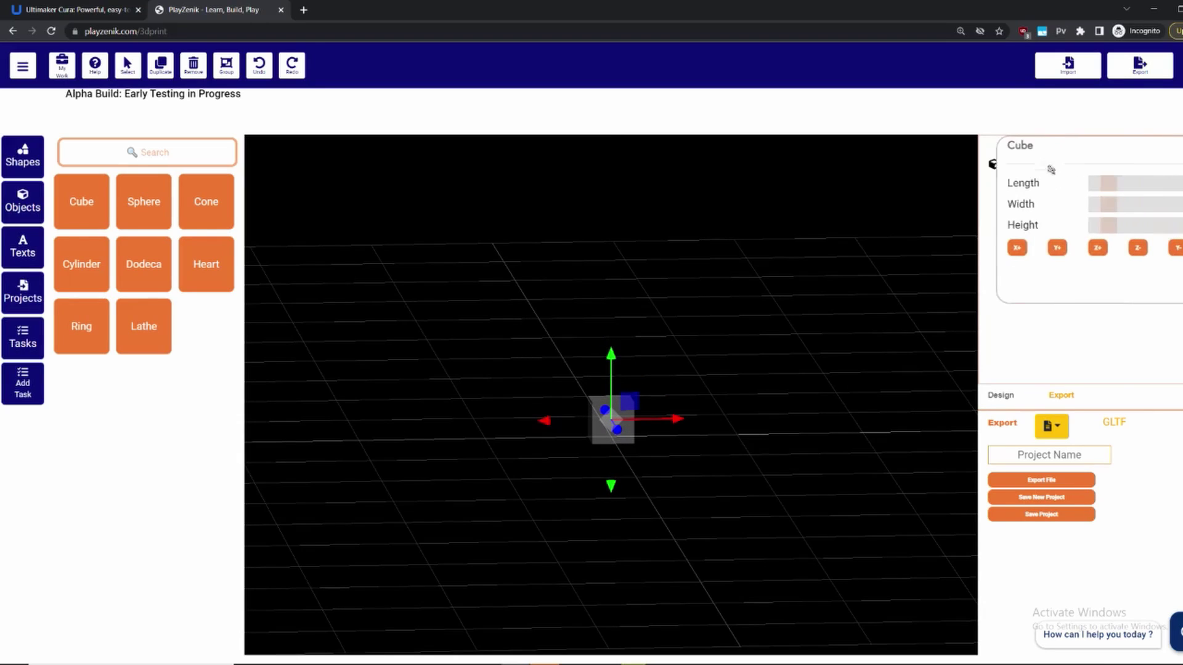
drag(1091, 187, 1107, 205)
double_click(1091, 203)
drag(785, 284, 815, 298)
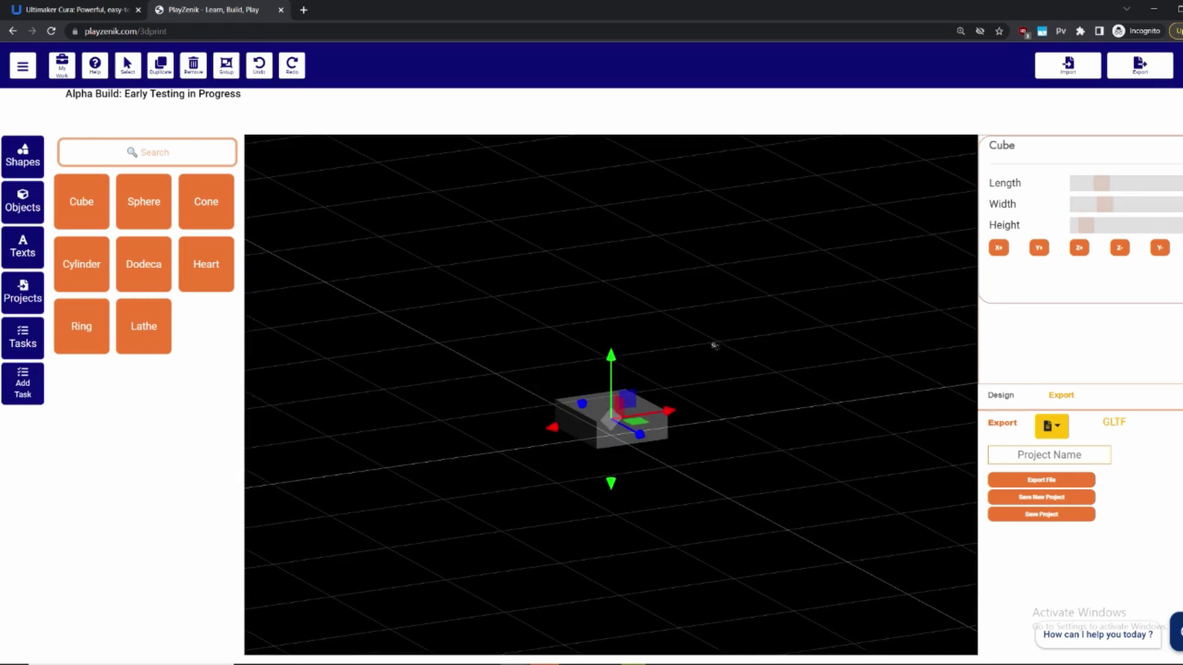
Step: Add a cone and raise it along the vertical axis until it stands on top of the base slab
click(600, 443)
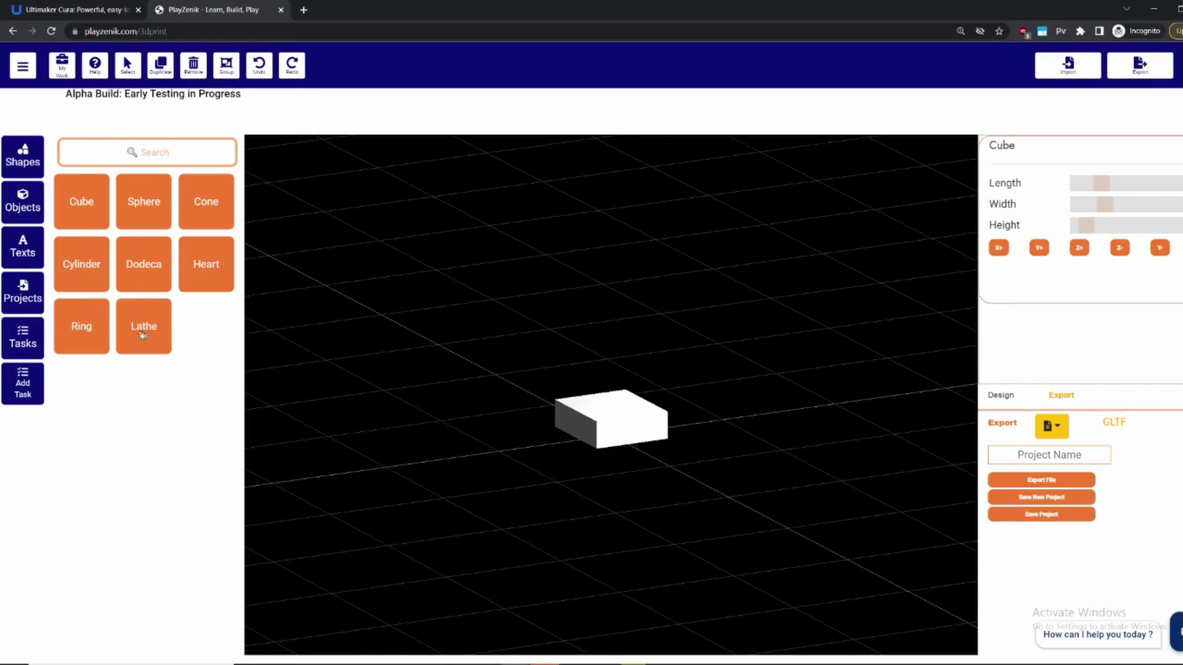
click(213, 206)
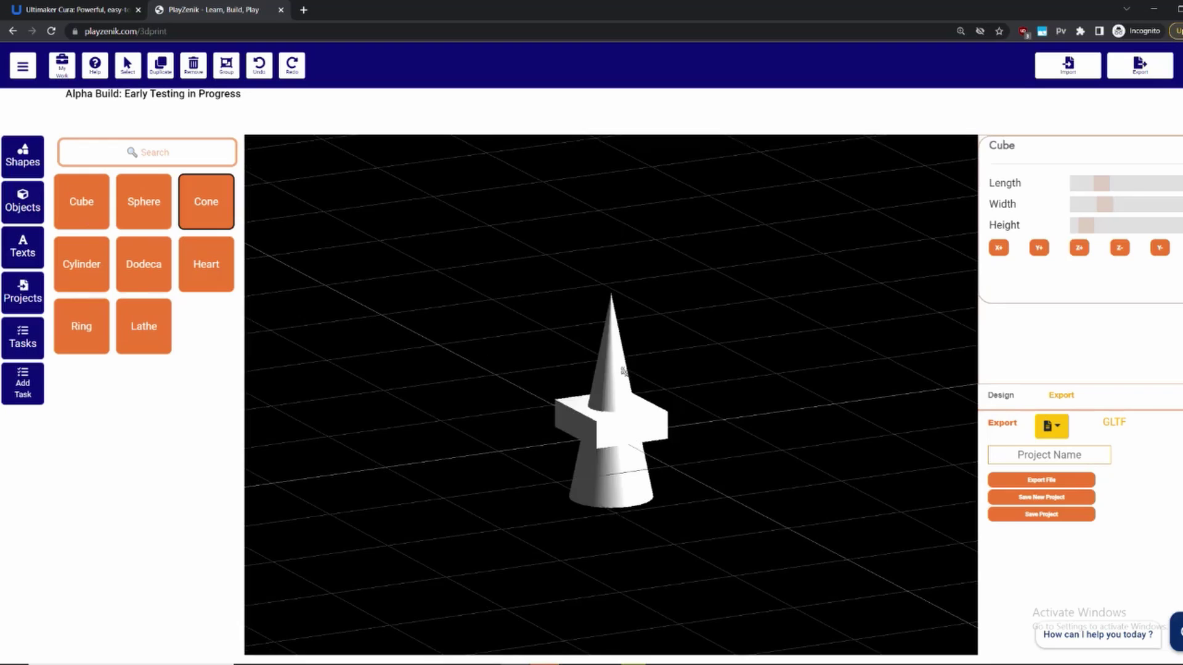
click(624, 371)
click(609, 345)
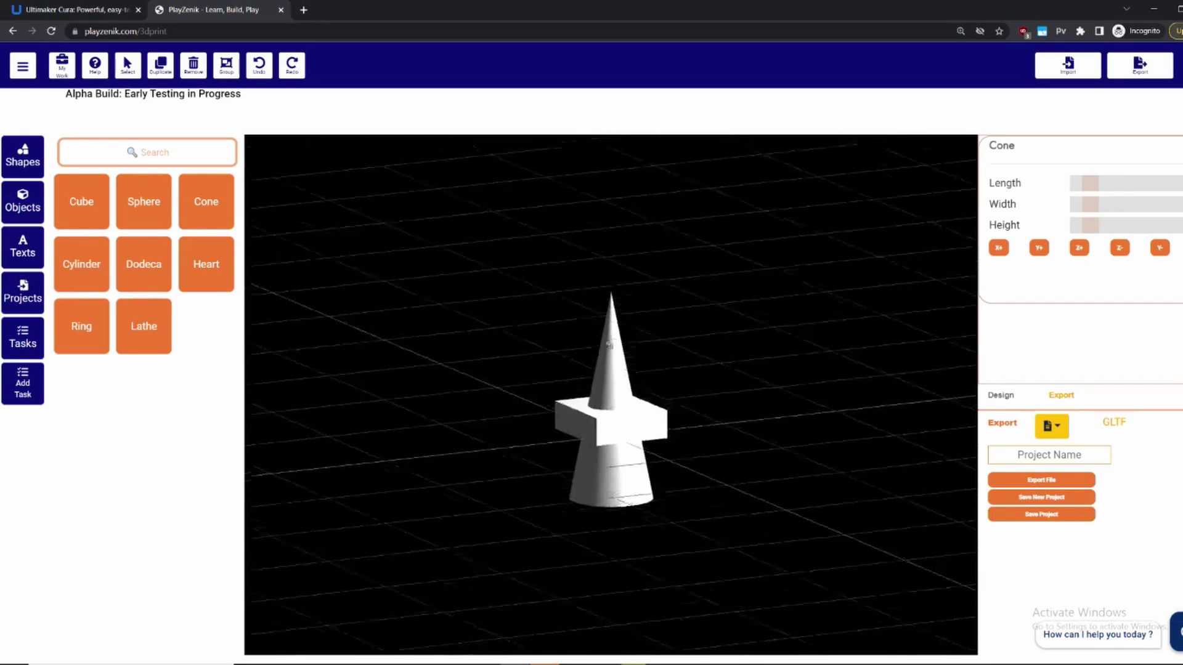
click(609, 345)
drag(610, 345, 613, 254)
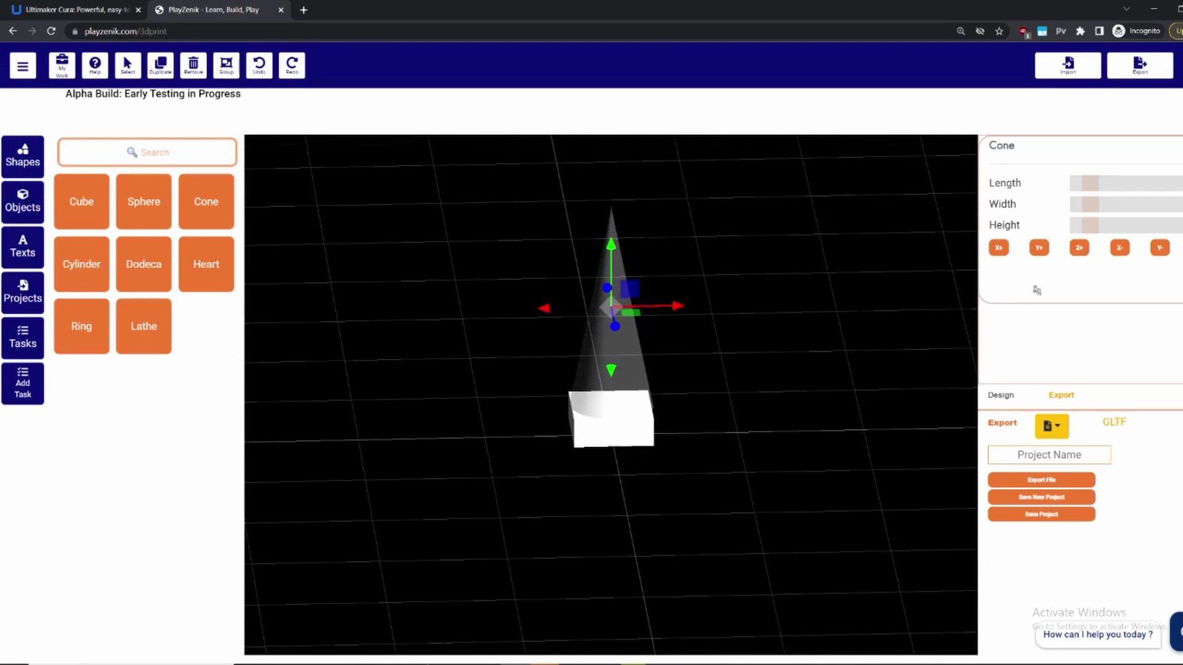
Step: Reduce the cone's length and width to fit within the slab, and adjust its height so its bottom meets the slab
drag(1091, 204, 1085, 183)
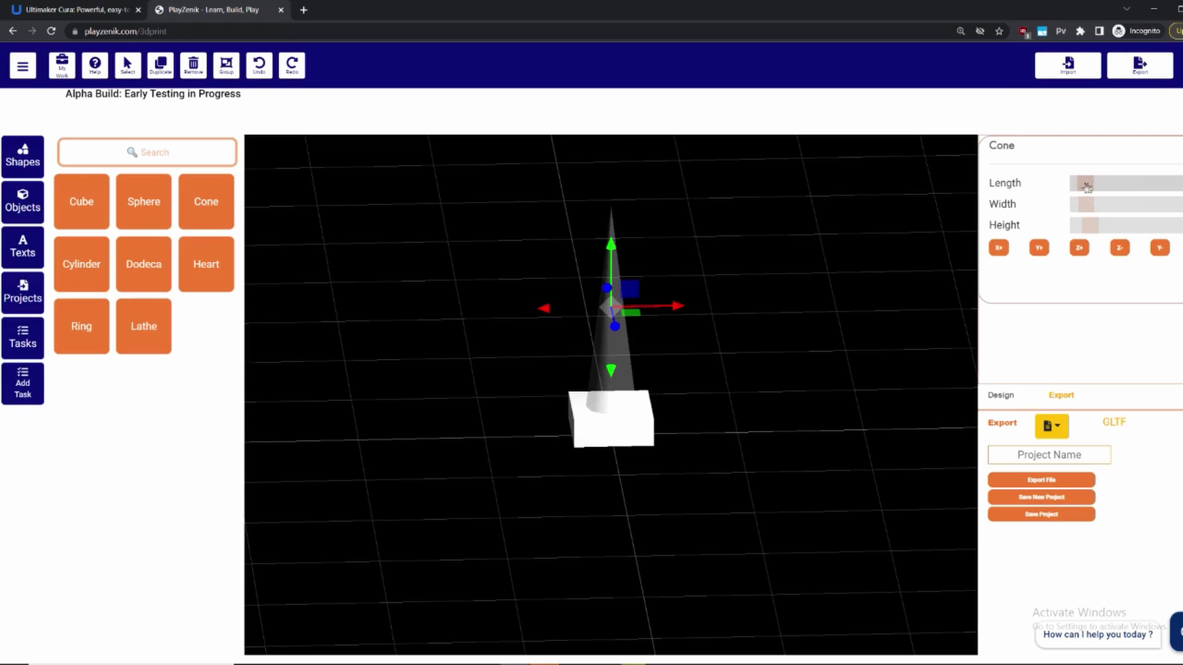
click(622, 362)
drag(621, 362, 614, 266)
click(621, 336)
click(612, 265)
click(615, 258)
click(614, 266)
drag(629, 348, 608, 387)
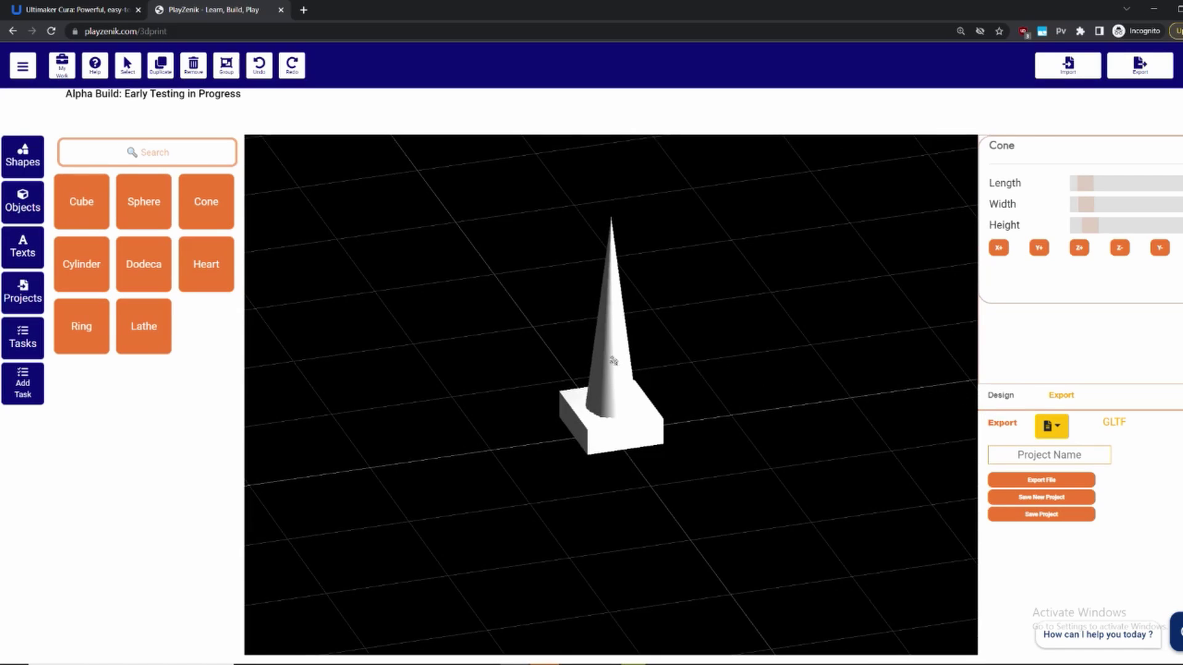
mouse_move(613, 361)
mouse_down()
mouse_move(665, 351)
mouse_move(609, 359)
mouse_up()
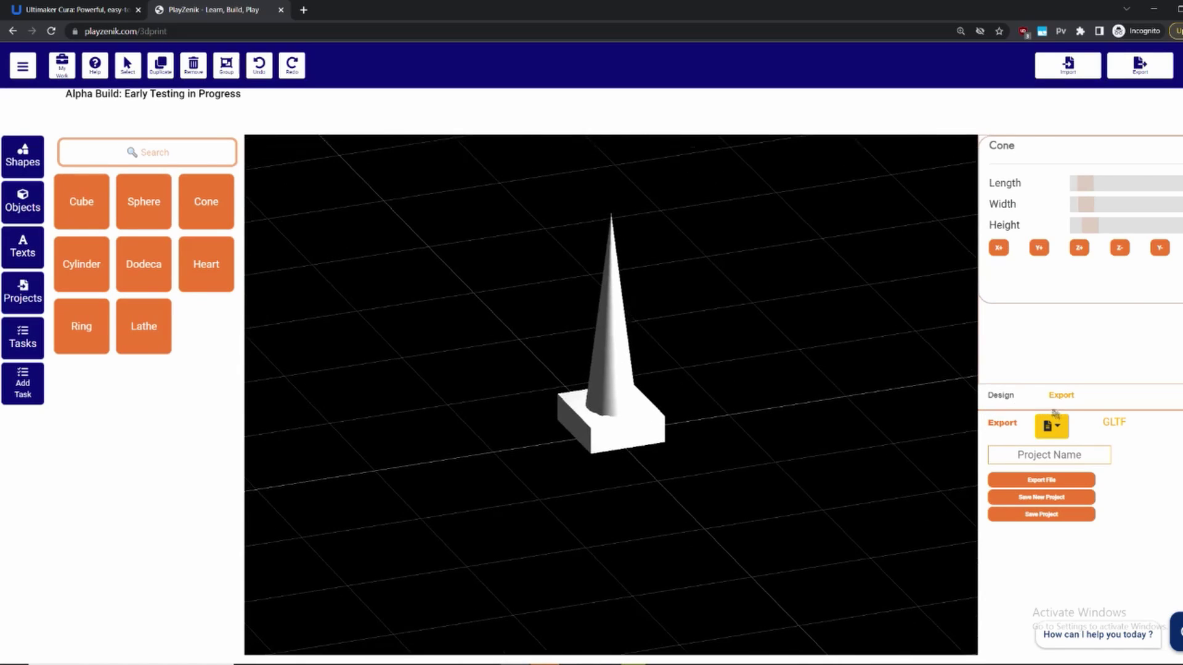
Step: Export the model as an OBJ file with the project name Pylon
click(1064, 429)
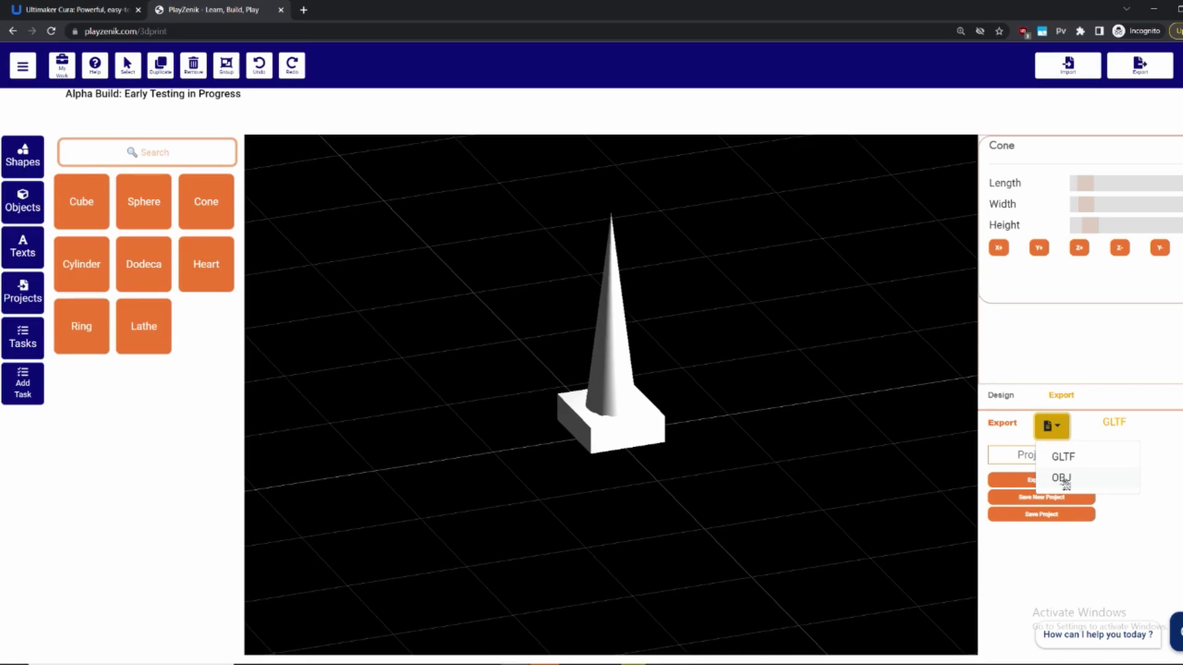
click(1061, 479)
click(1062, 455)
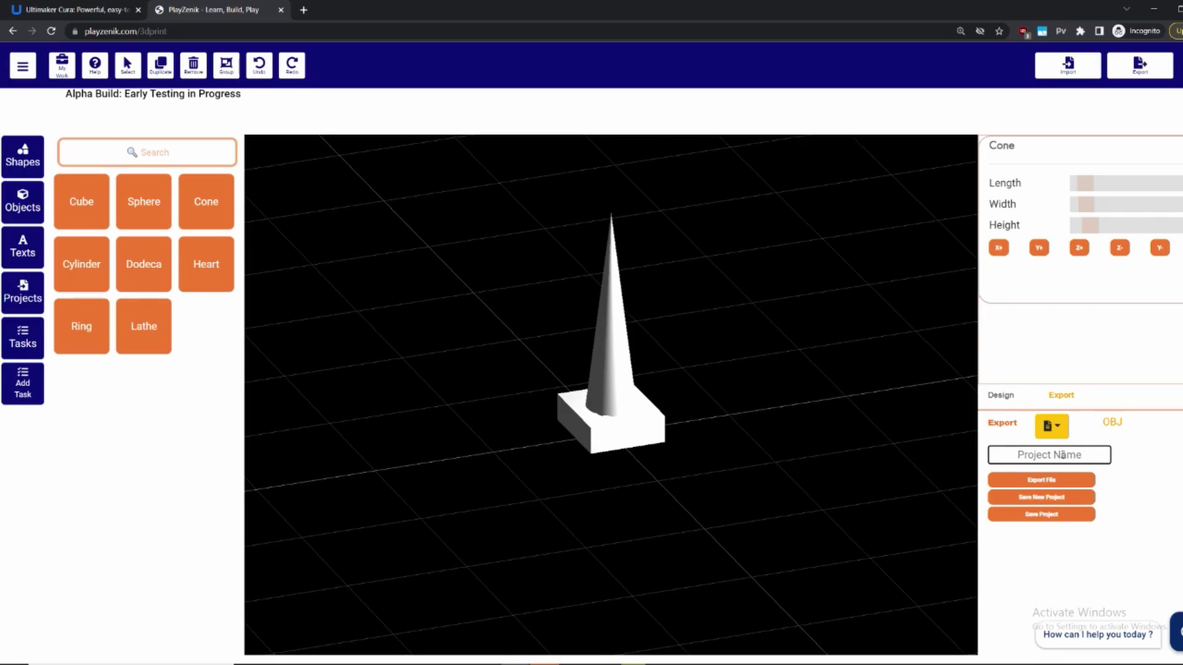
text(Pylon)
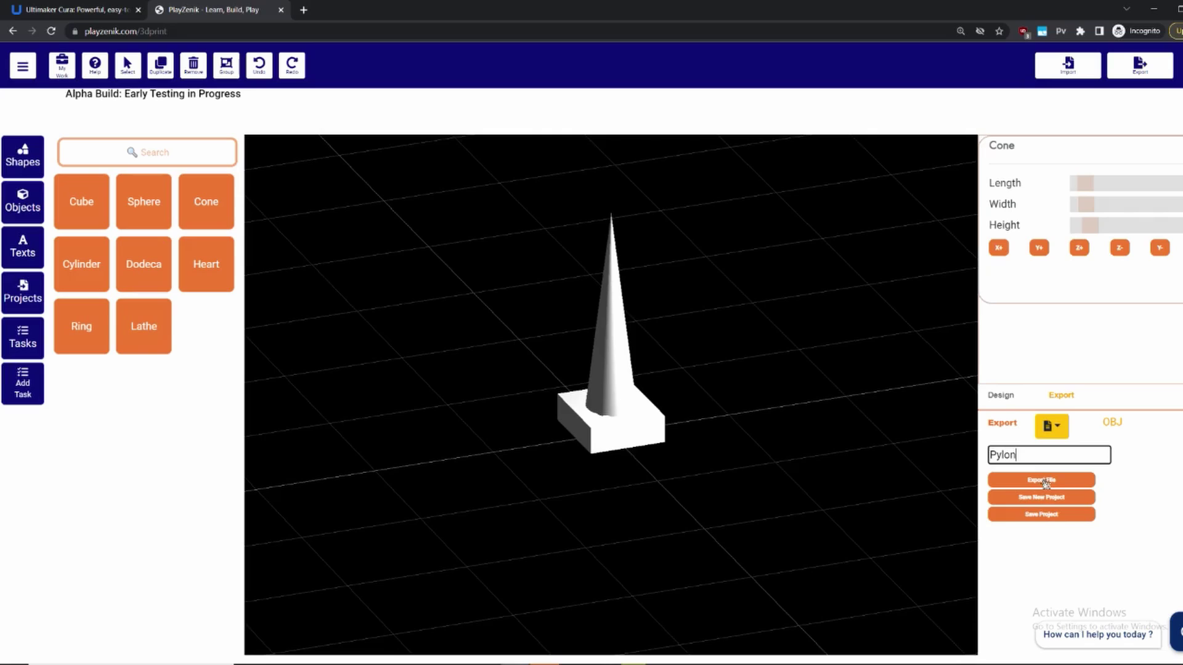
click(1045, 482)
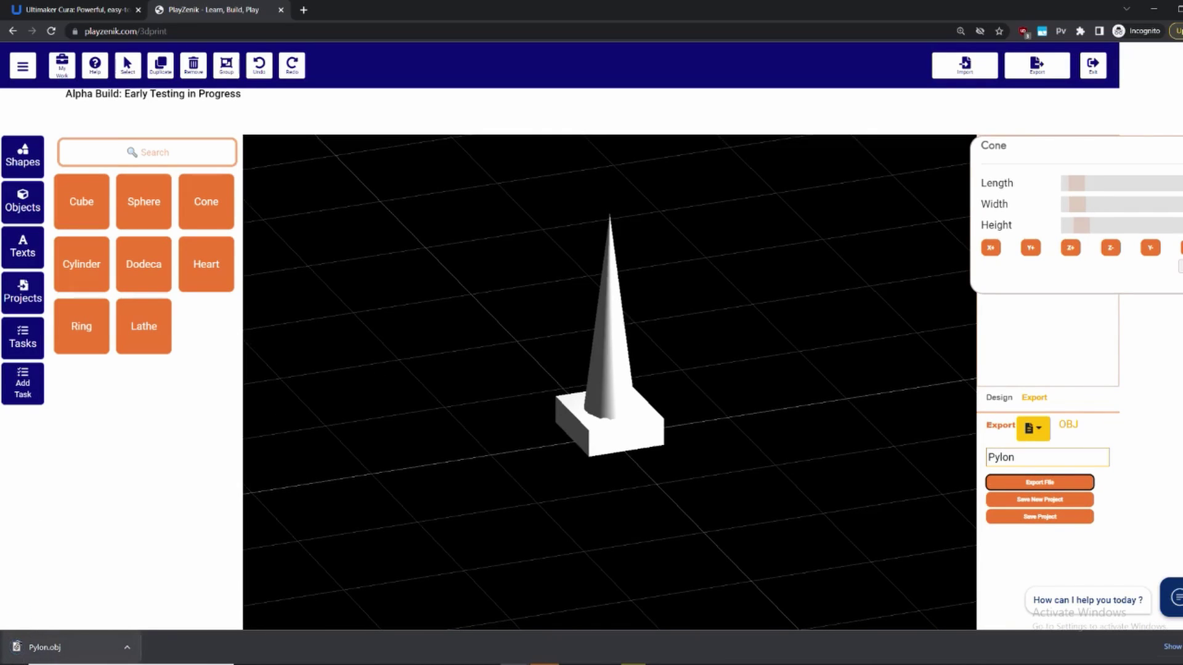
drag(444, 527, 472, 518)
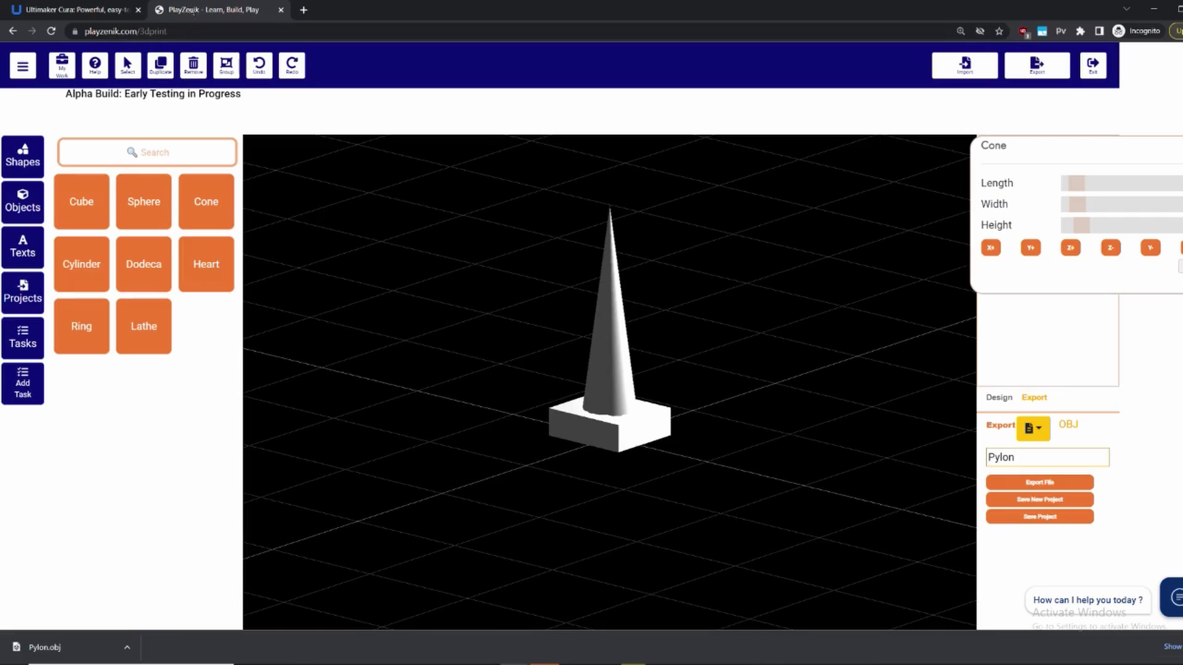
Step: Bring up the Ultimaker Cura web page and choose its free download
click(62, 10)
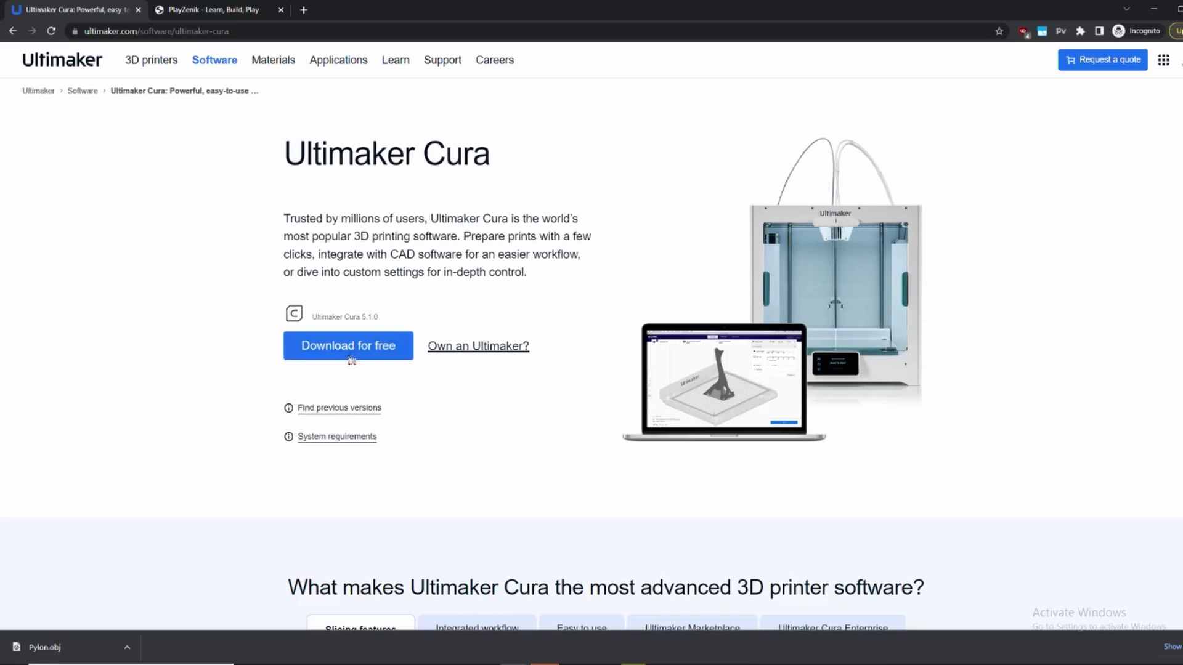
click(344, 349)
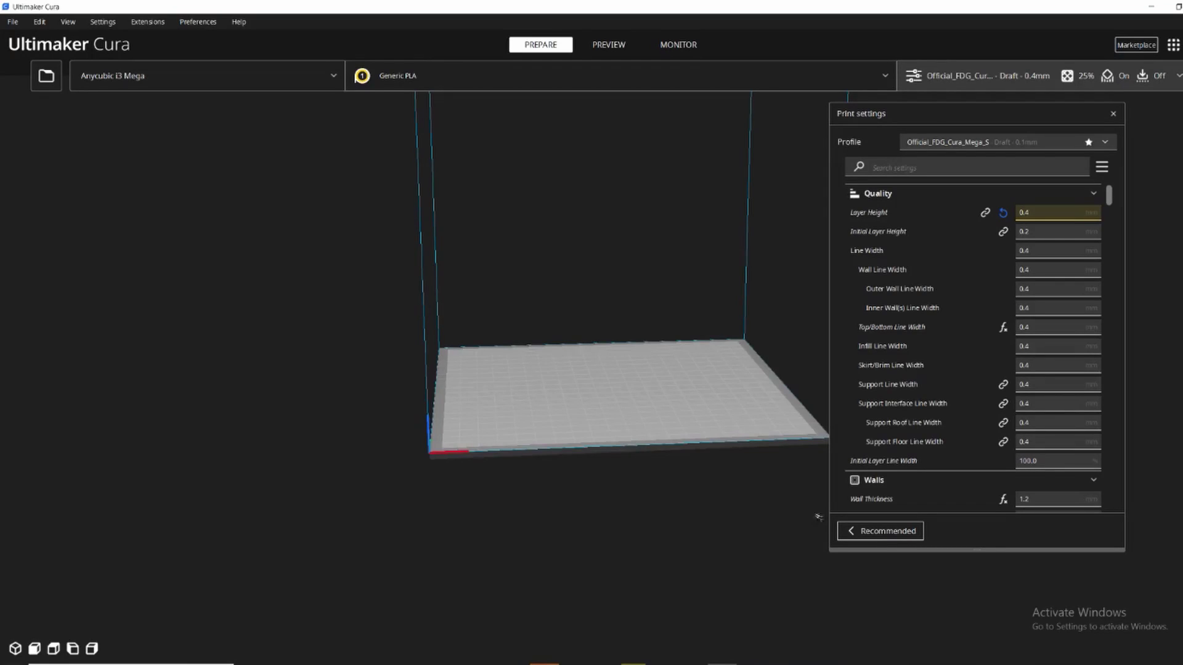
Step: Switch to Ultimaker Cura and load the exported Pylon.obj onto the build plate
click(692, 664)
drag(47, 304, 619, 331)
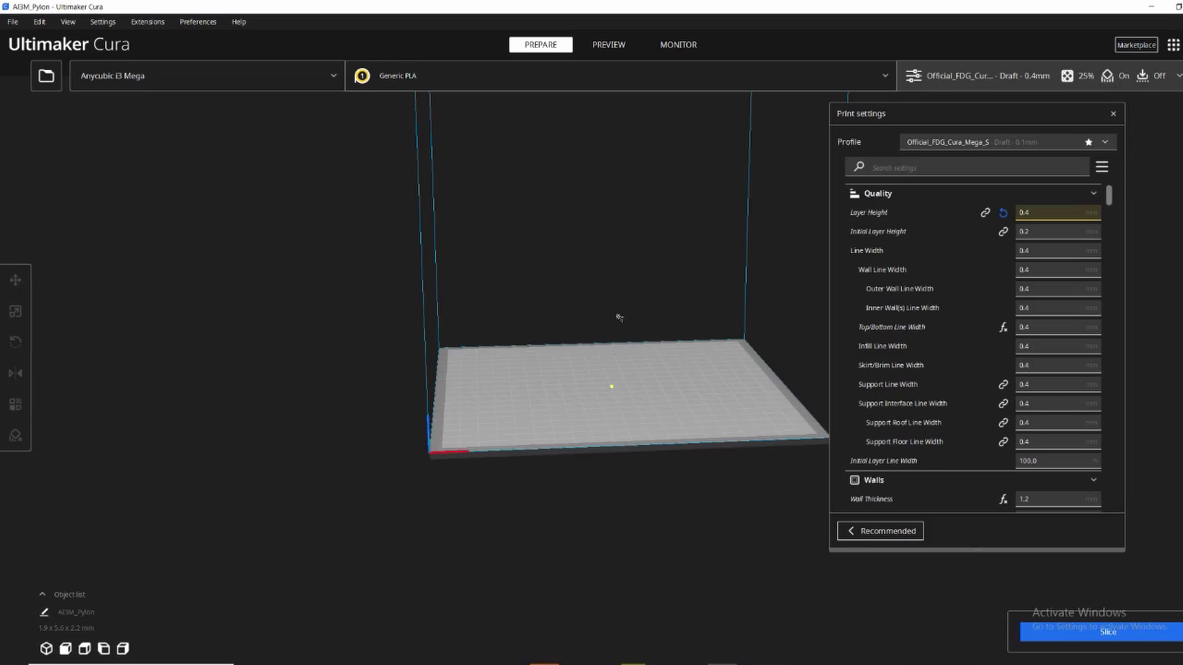
scroll(617, 373, up, 5)
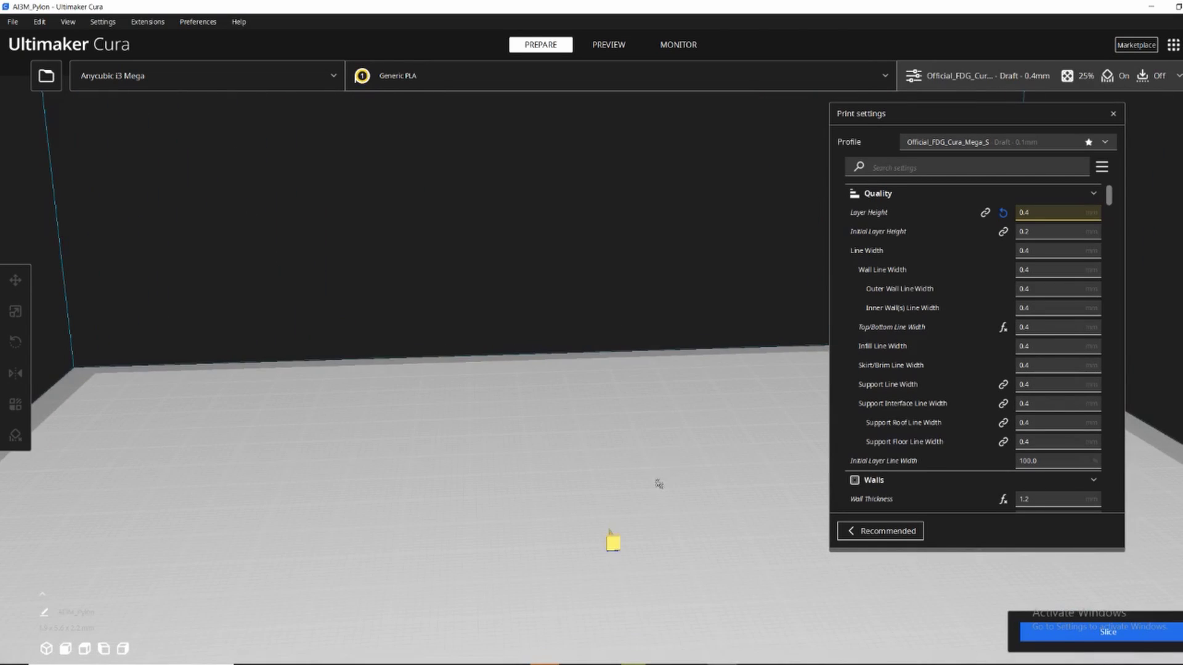
middle_drag(659, 483, 627, 445)
Step: Scale the pylon uniformly to 30 mm along the X axis
click(576, 448)
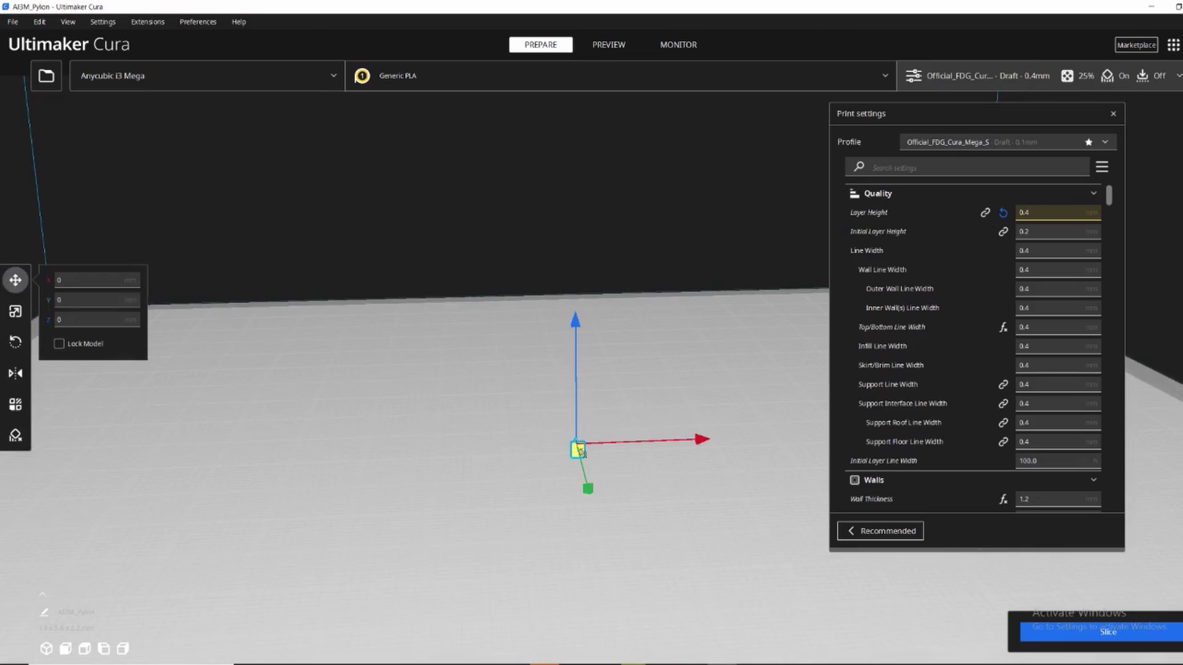
click(15, 312)
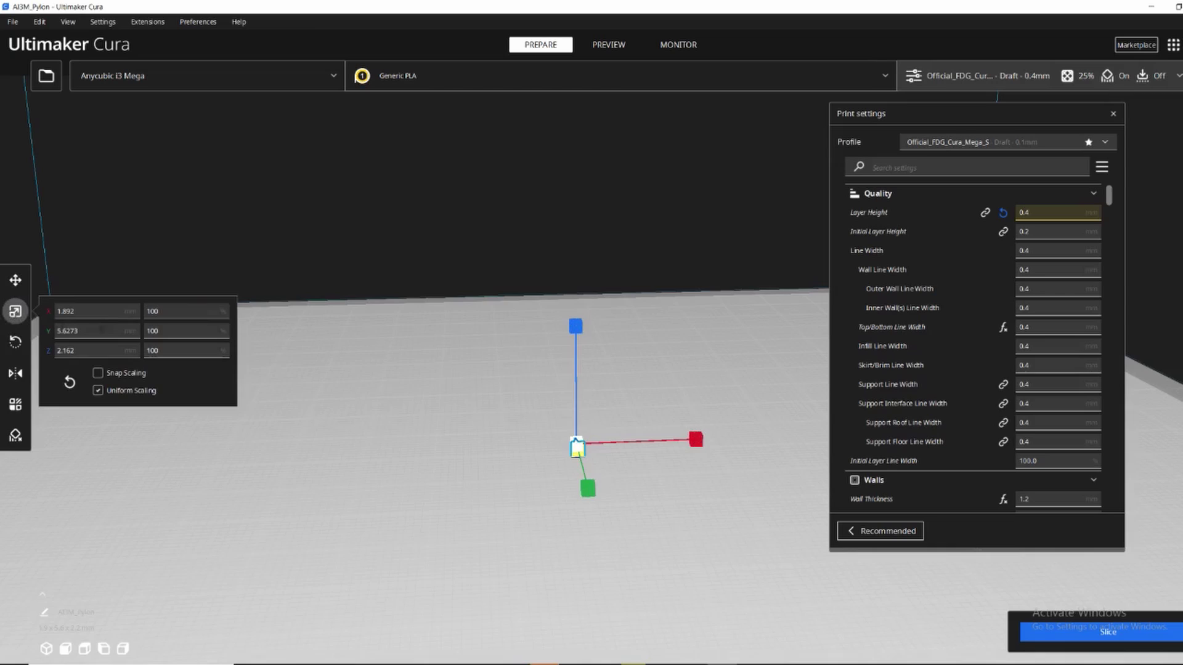
click(81, 312)
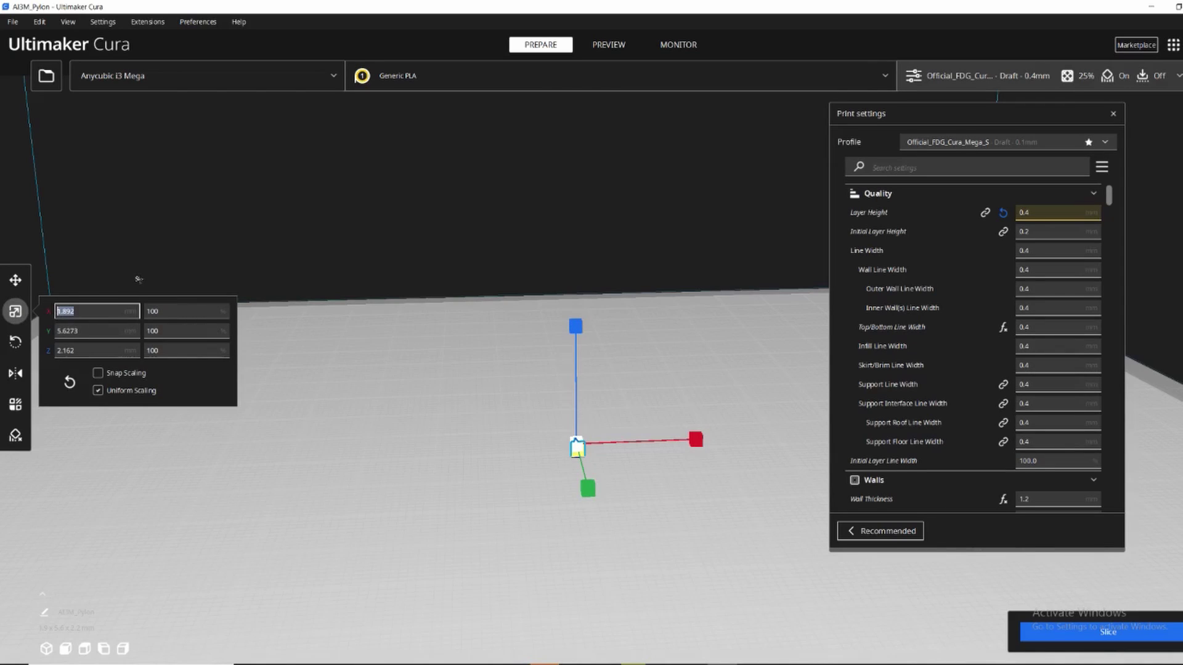
text(30)
key(Return)
click(381, 271)
right_drag(394, 300, 542, 300)
scroll(543, 300, down, 5)
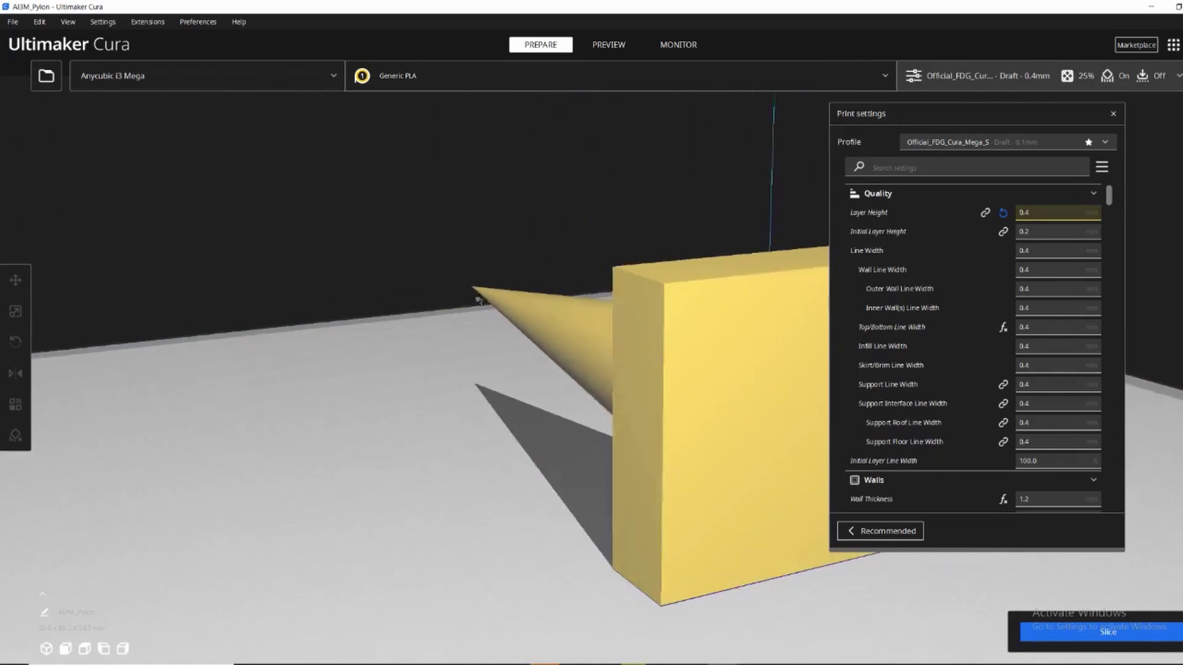
Step: Set the pylon's X size to 25 mm with uniform scaling kept on
click(586, 360)
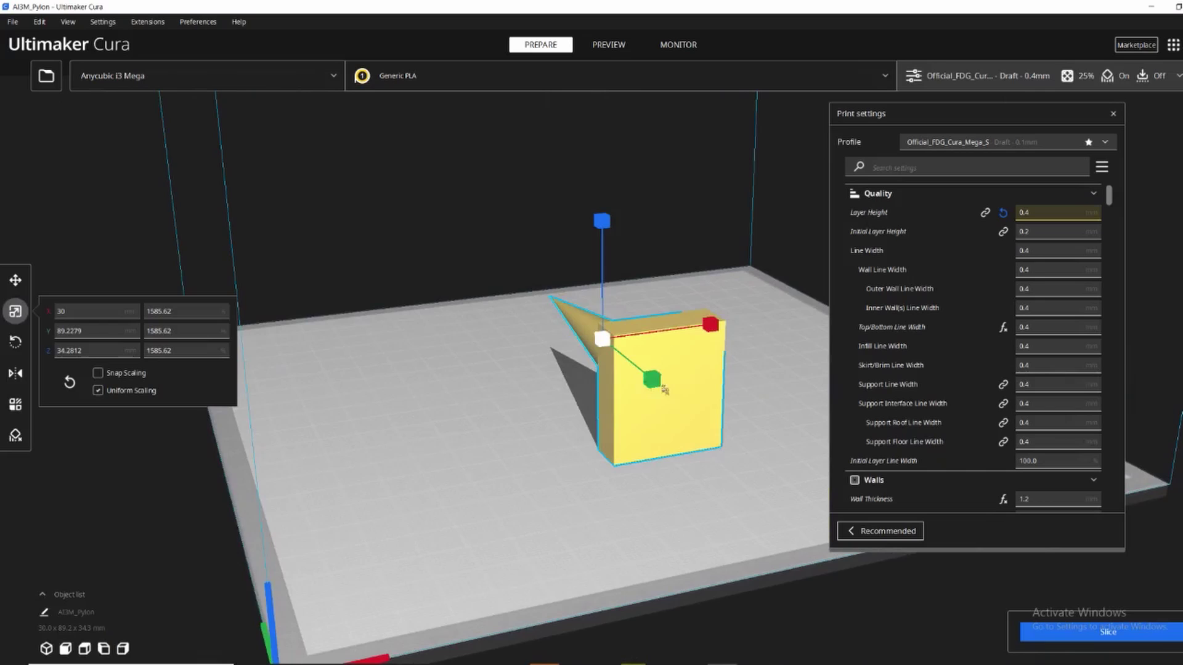
double_click(60, 311)
key(Return)
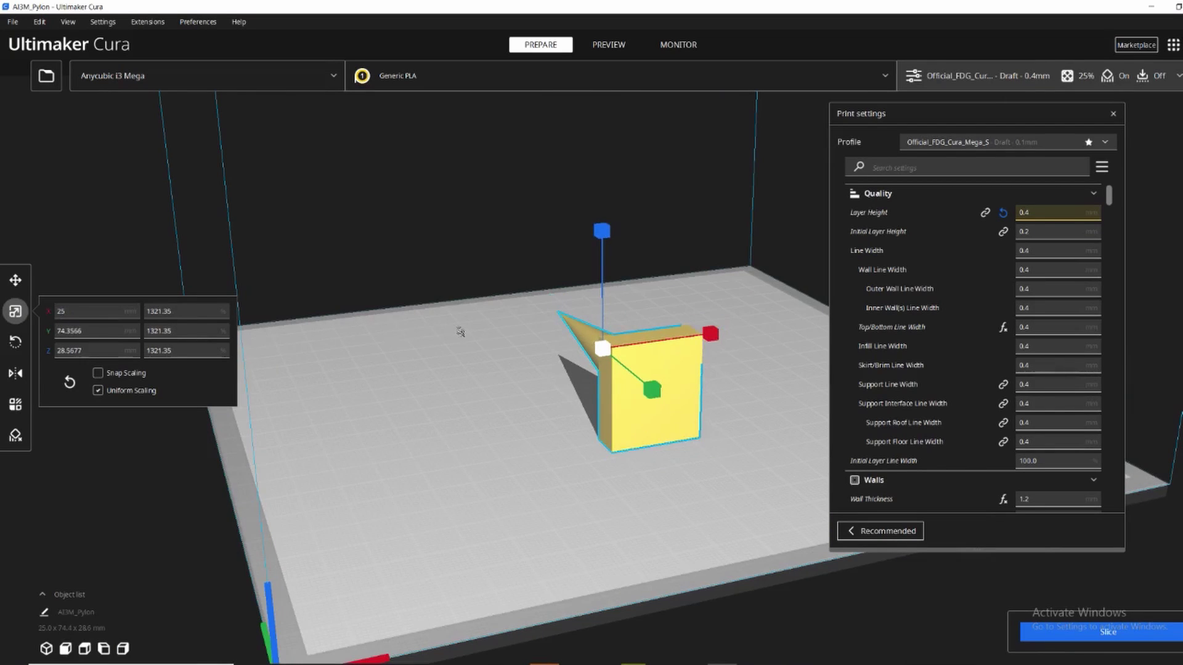
Step: Rotate the pylon about the X axis with snap rotation so it stands upright on its square base
right_drag(459, 332, 222, 333)
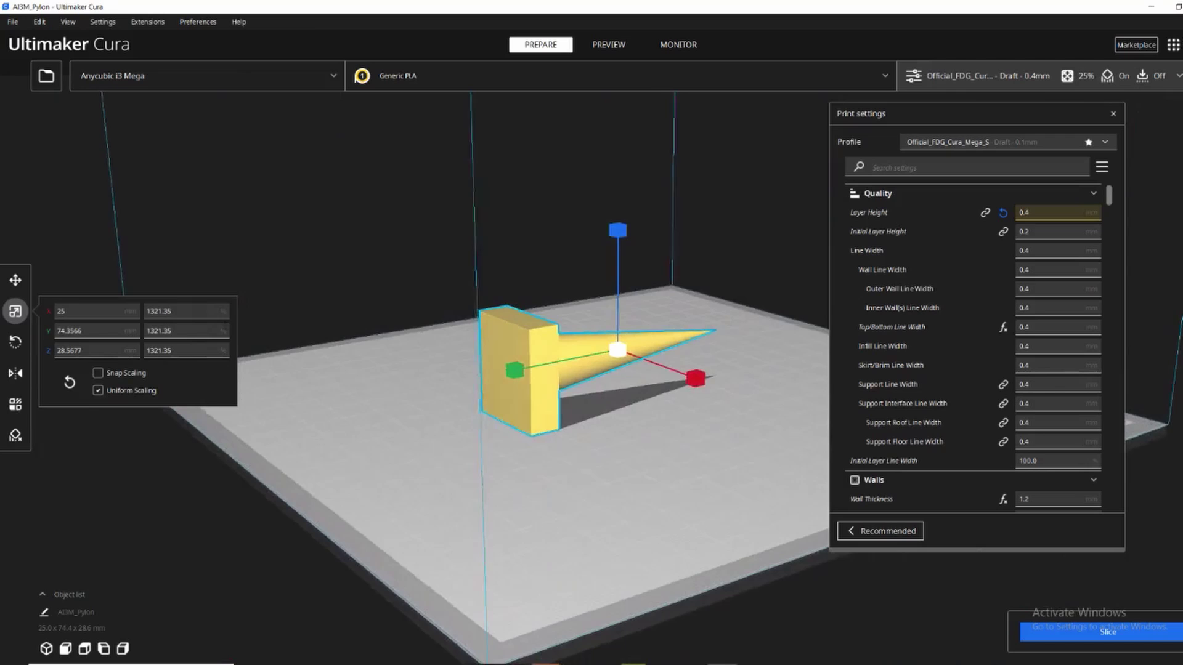
mouse_move(444, 308)
right_down()
mouse_move(358, 323)
mouse_move(455, 318)
mouse_move(388, 310)
right_up()
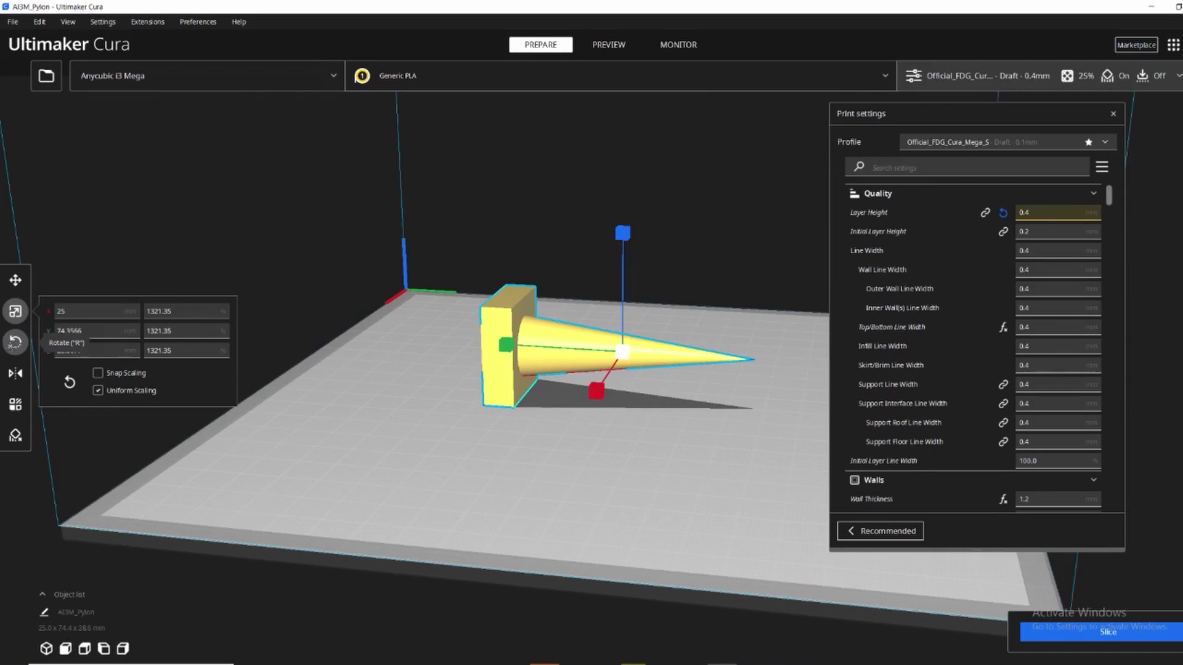
click(15, 344)
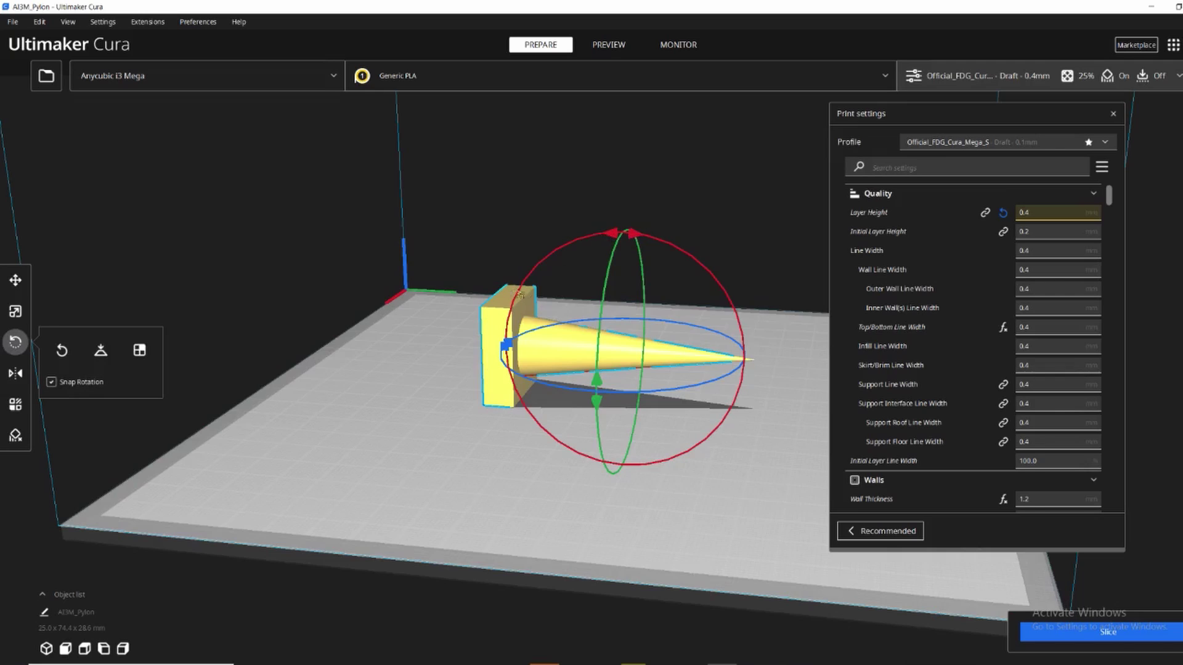
right_drag(525, 276, 638, 299)
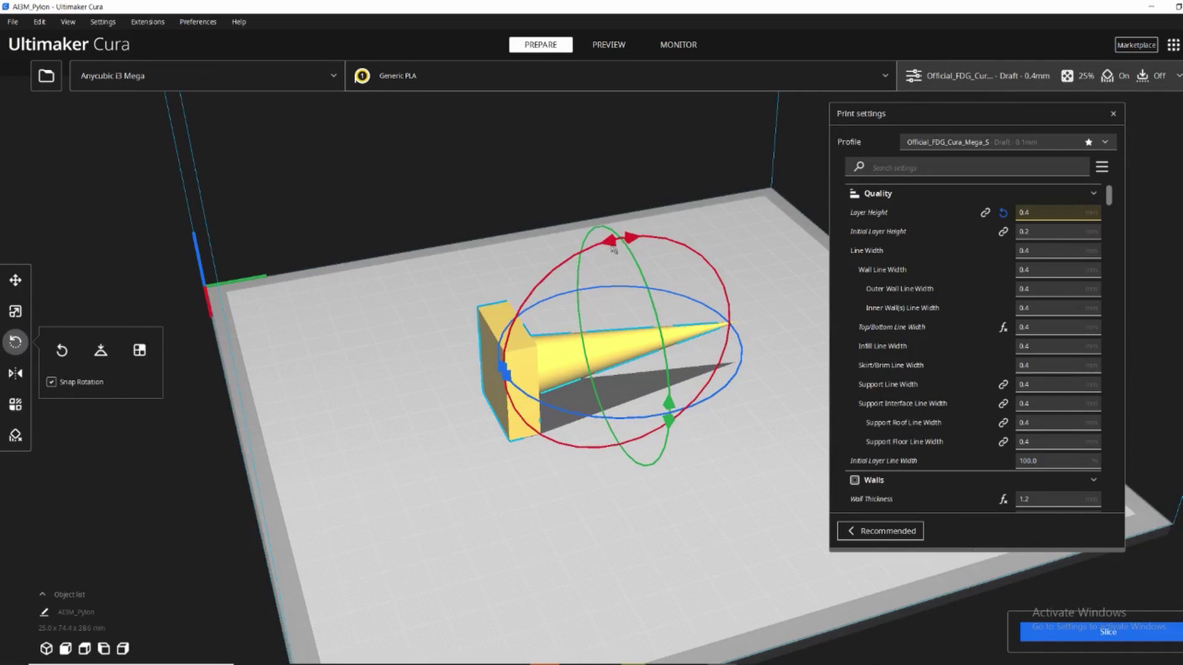
drag(608, 247, 511, 338)
right_drag(510, 315, 487, 248)
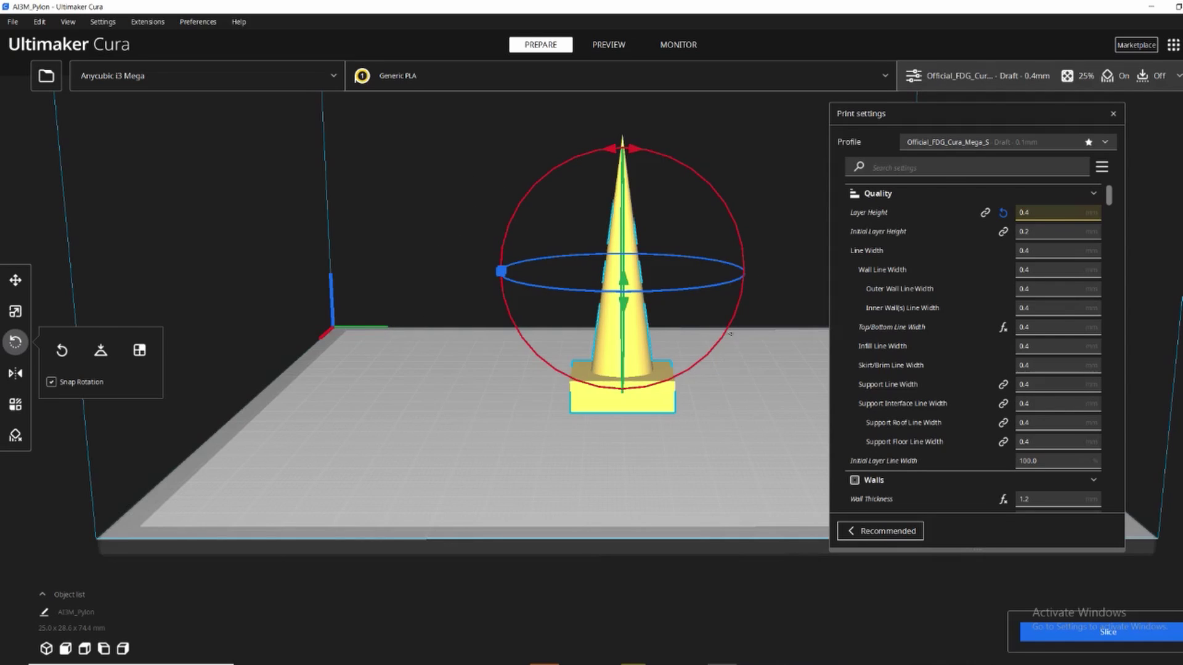
right_drag(579, 219, 528, 251)
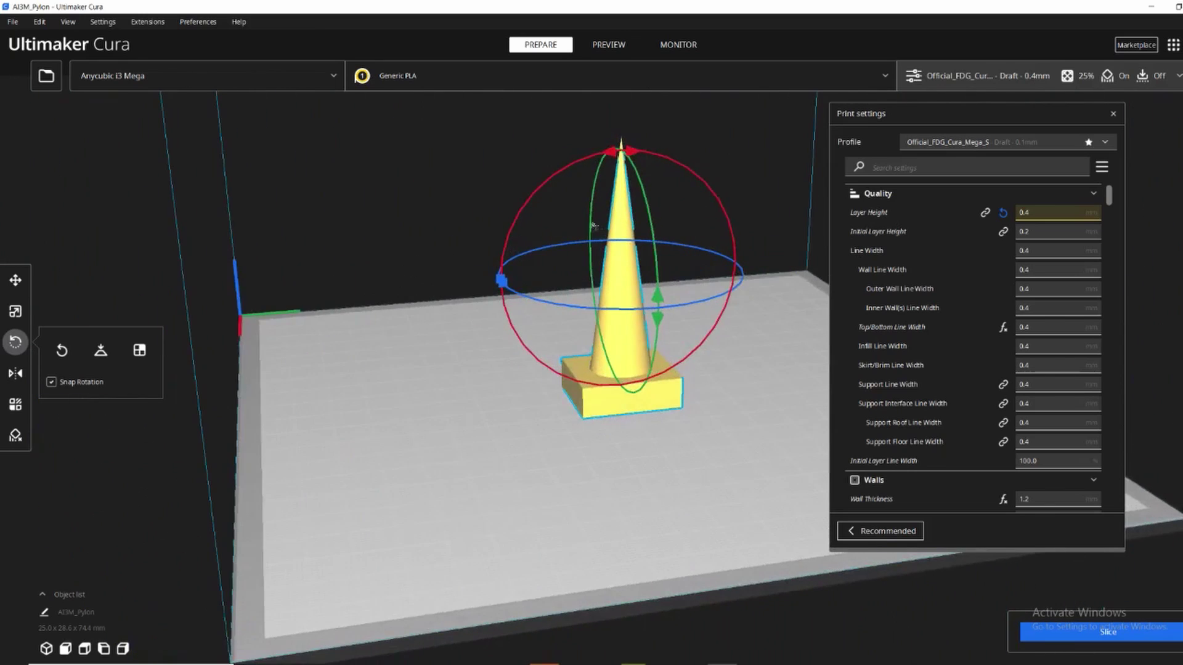
right_drag(593, 226, 393, 208)
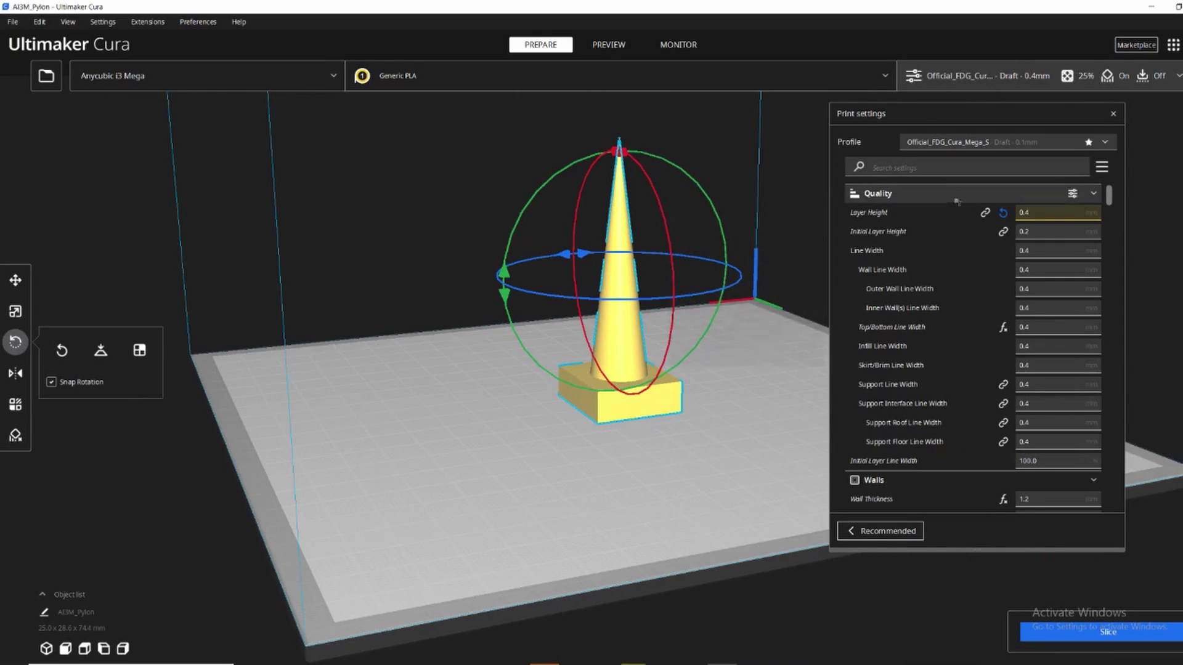
Step: Review the layer height and the other Quality, Walls and Top/Bottom values in the custom print settings
scroll(957, 201, down, 10)
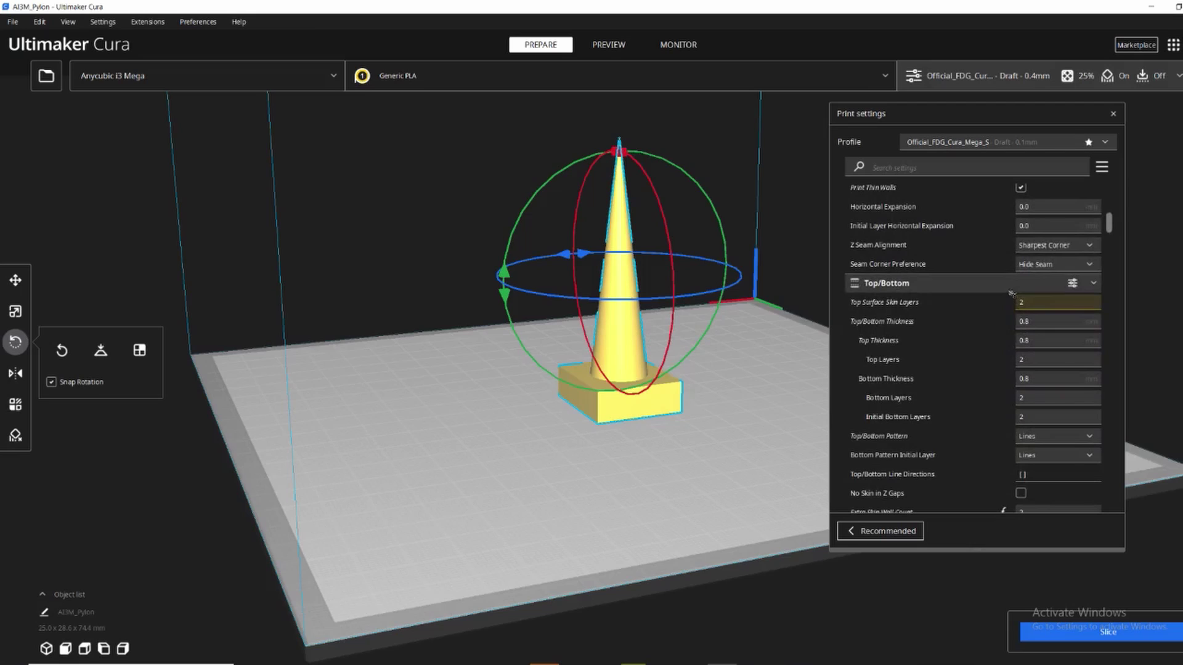
scroll(1011, 290, up, 10)
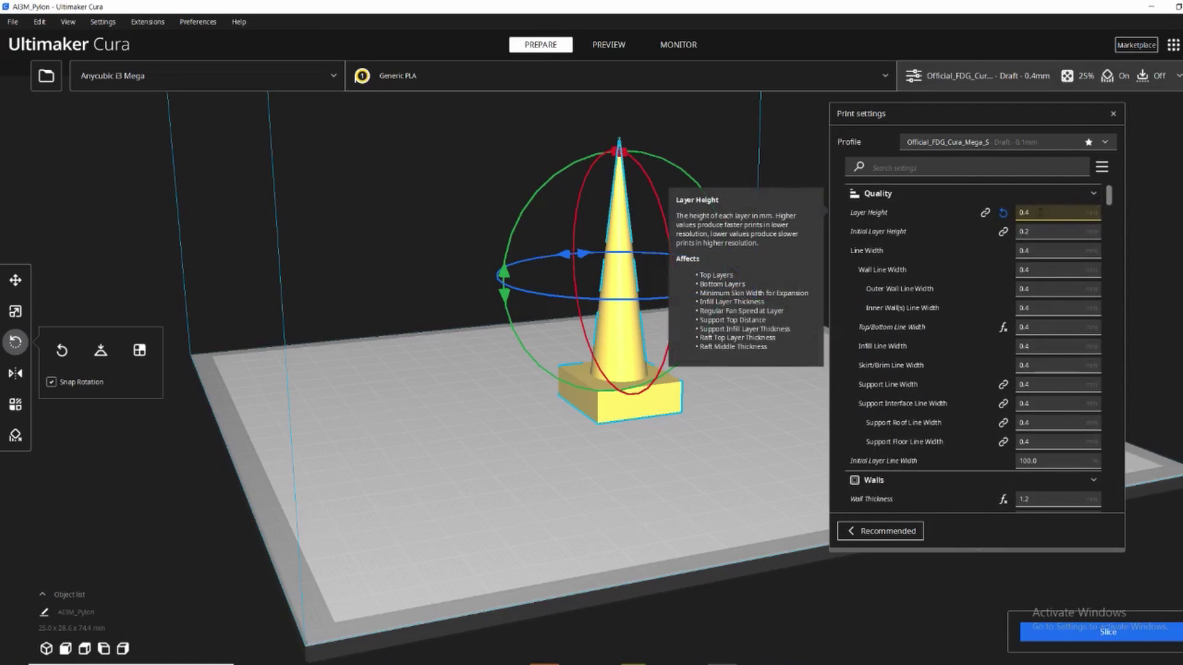
click(1046, 212)
click(871, 194)
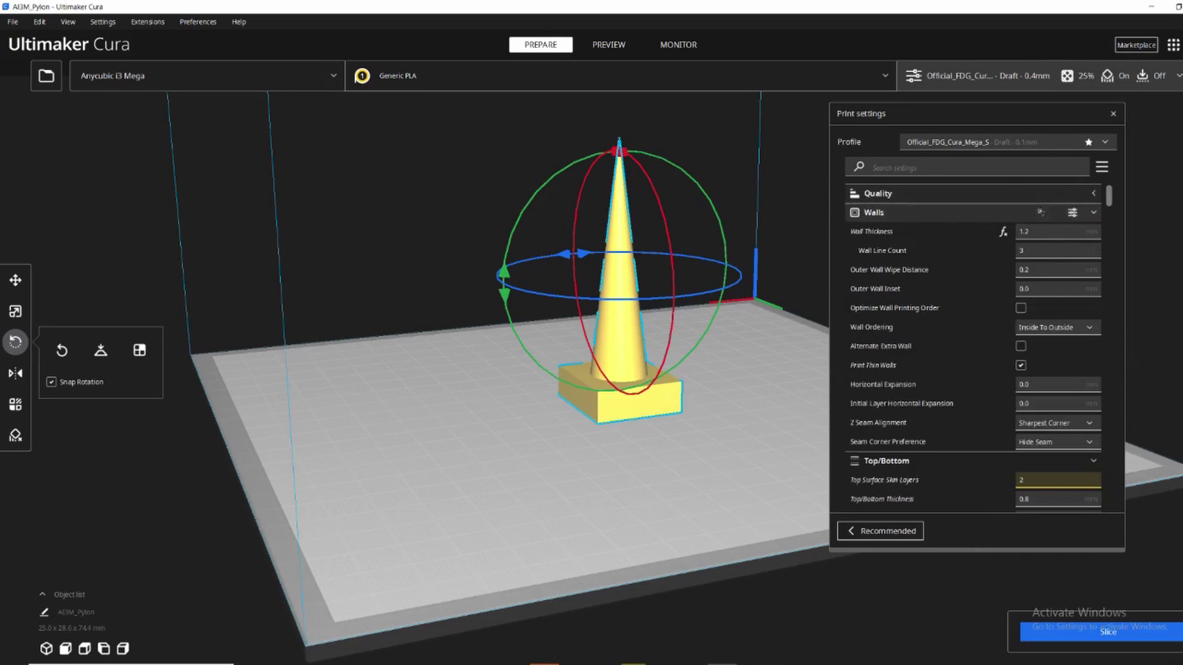
click(872, 194)
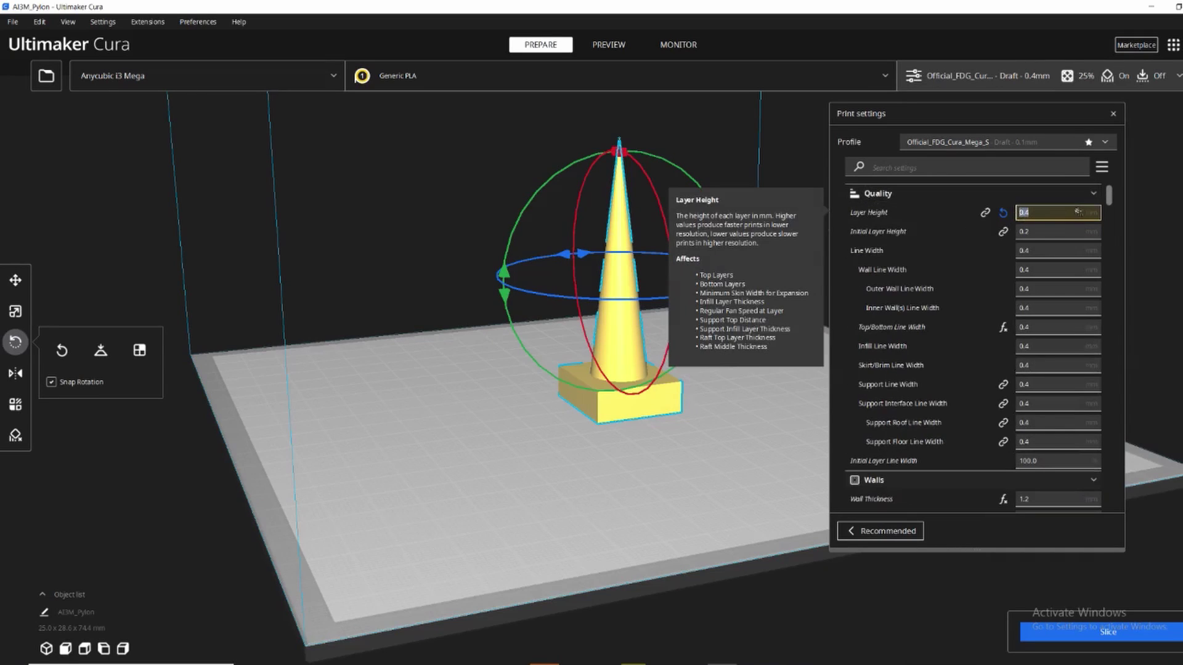
right_drag(750, 158, 550, 221)
right_drag(457, 300, 515, 273)
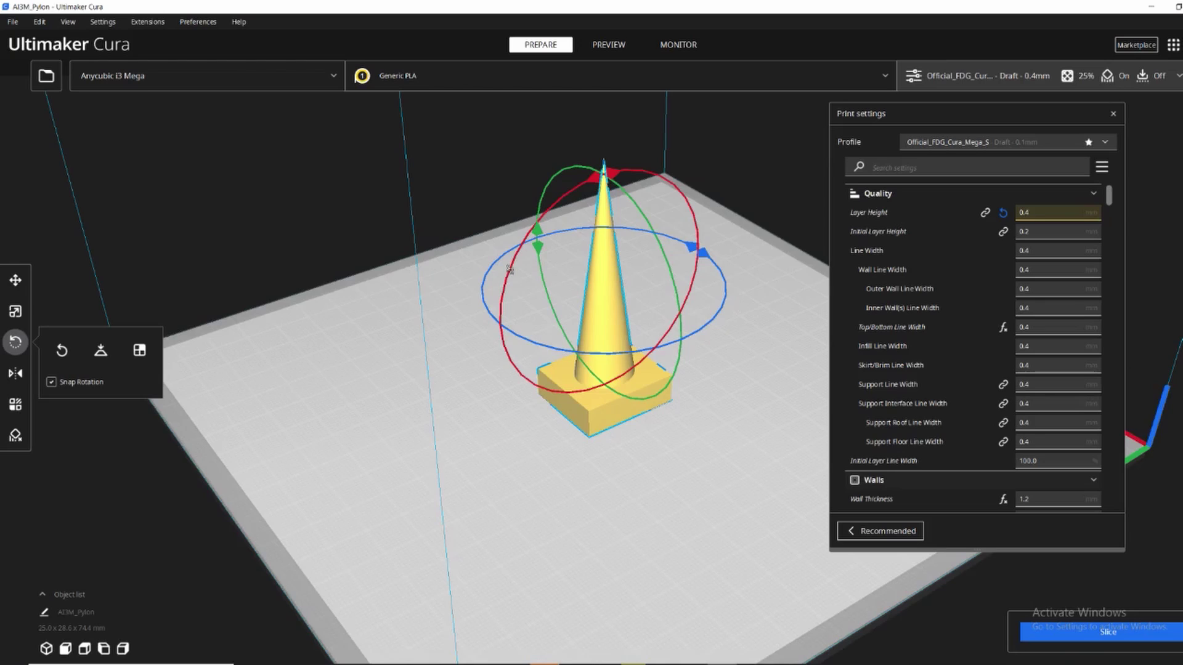
right_drag(578, 252, 558, 235)
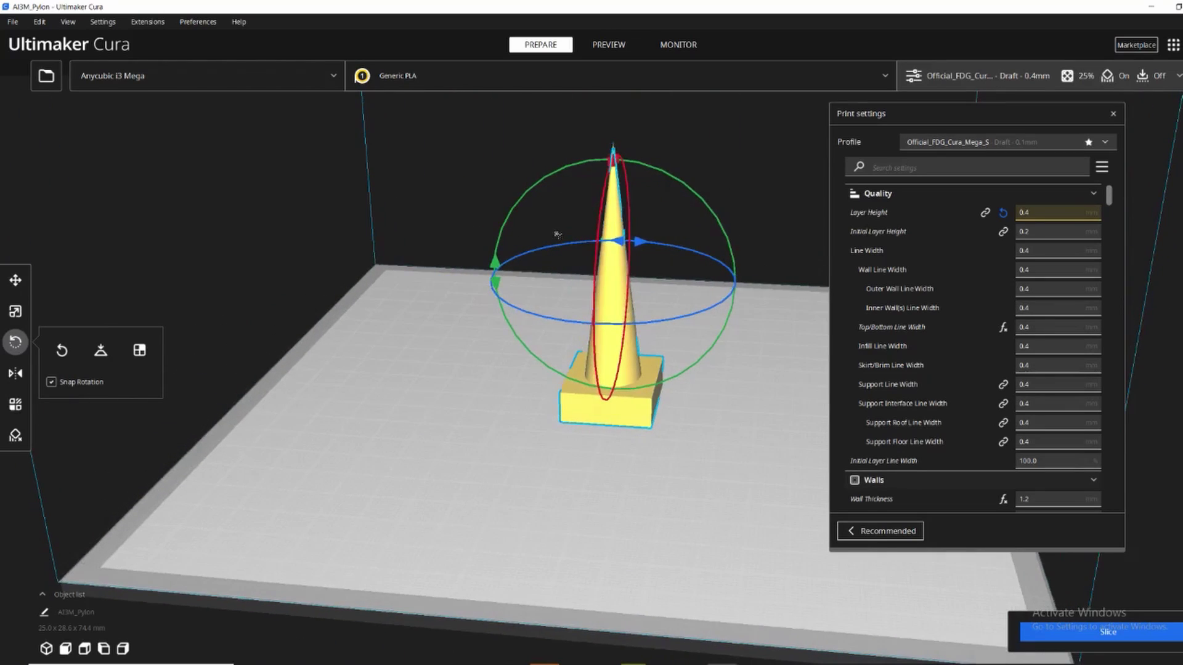
drag(1024, 212, 1042, 214)
Step: Inspect the upright pylon and how its square base sits on the build plate from several sides
right_drag(701, 196, 630, 207)
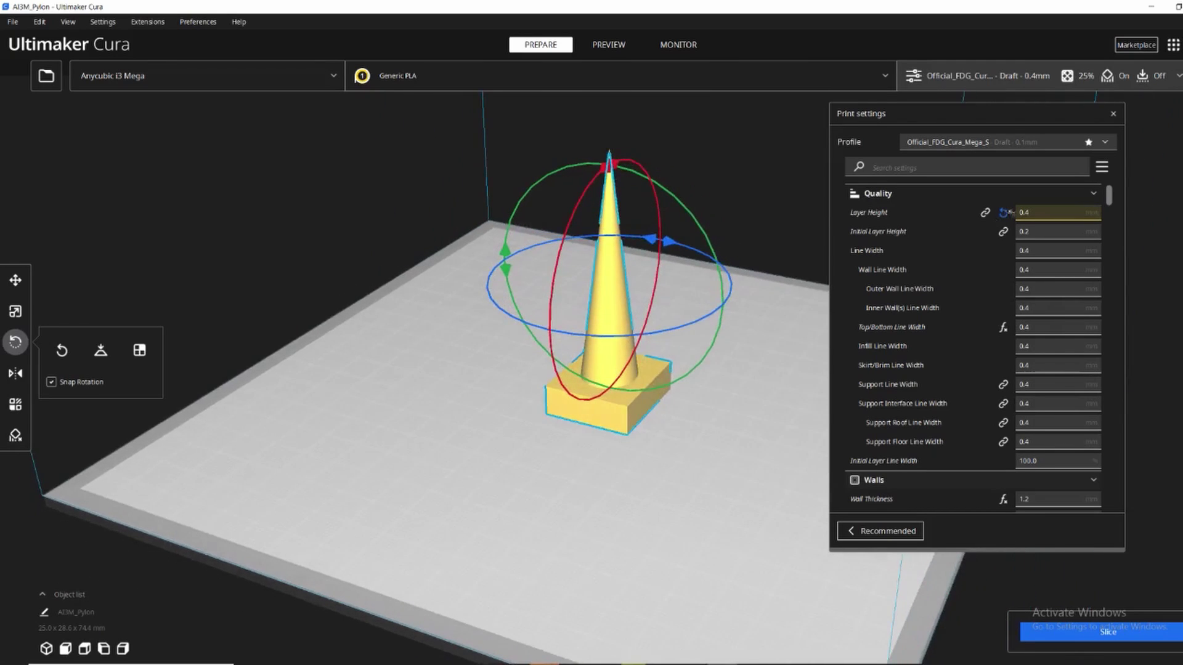
click(713, 165)
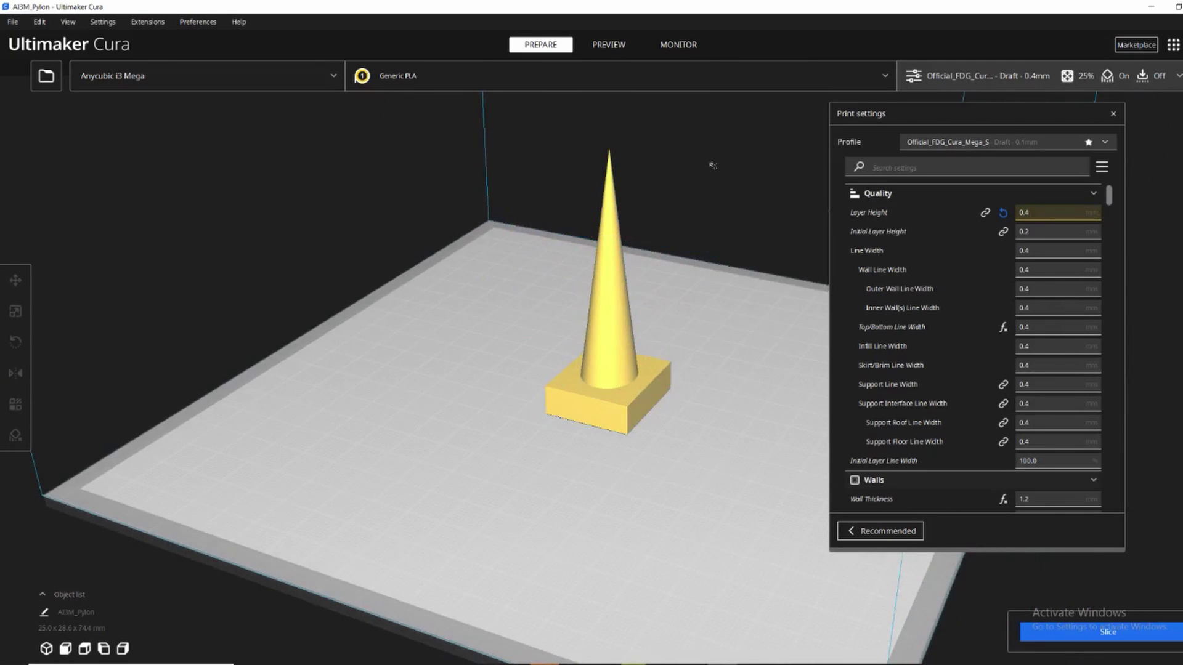
click(608, 349)
right_drag(361, 344, 462, 341)
scroll(464, 342, down, 5)
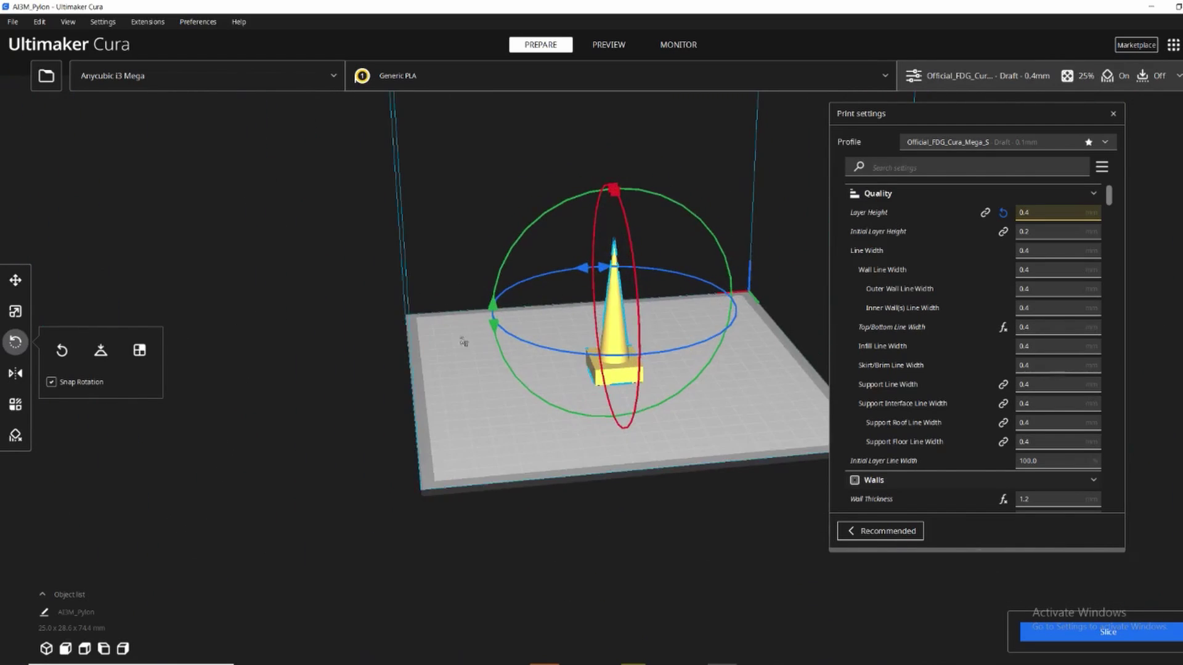
scroll(599, 280, up, 5)
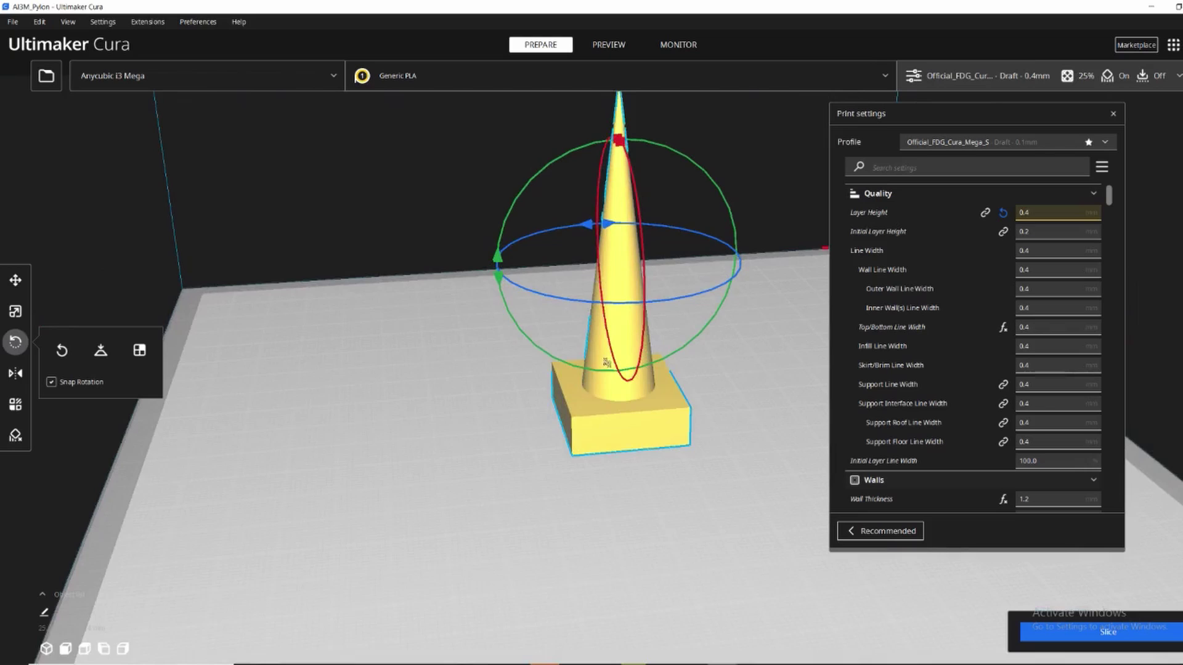
right_drag(716, 399, 627, 375)
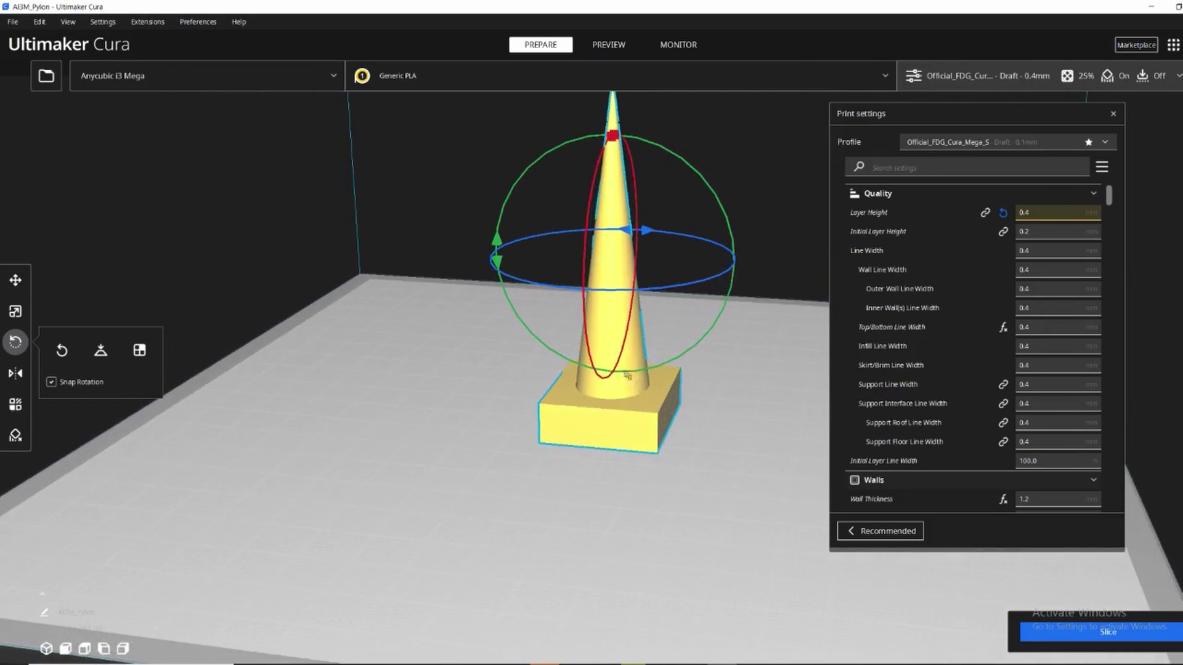
mouse_move(486, 438)
right_down()
mouse_move(401, 413)
mouse_move(497, 434)
right_up()
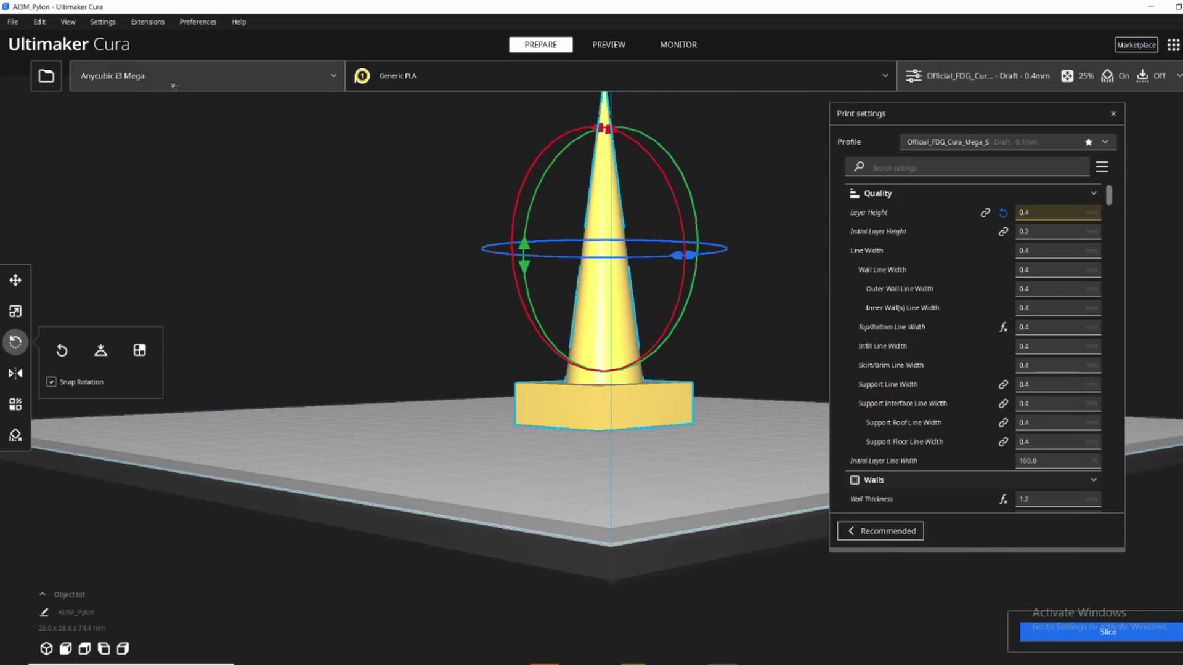
Step: Slice the pylon and save the G-code to disk as Pylon.gcode in the 3d mods folder
click(1116, 641)
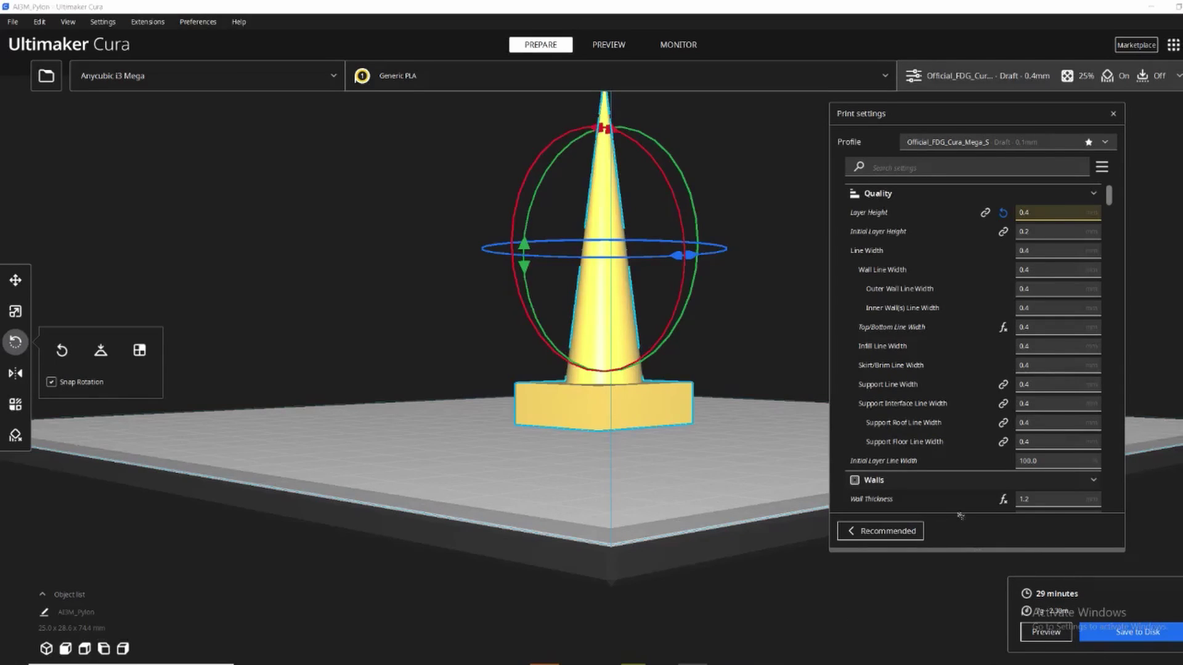
click(1149, 644)
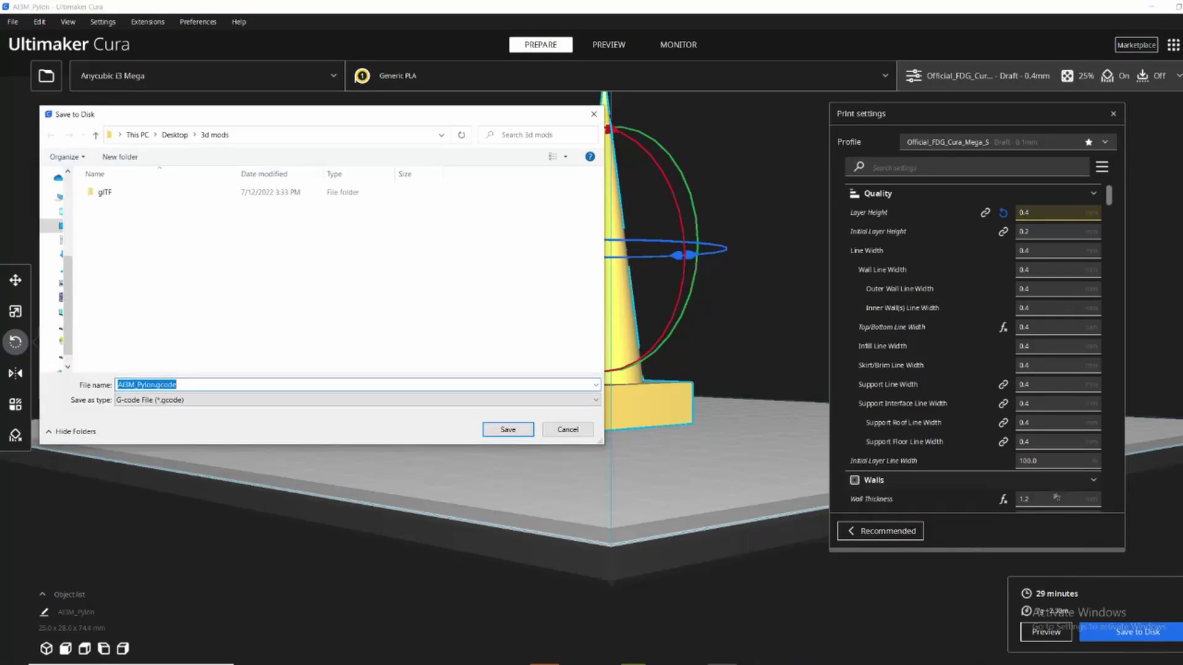
click(146, 384)
double_click(113, 385)
text(Pylon)
click(170, 385)
click(508, 435)
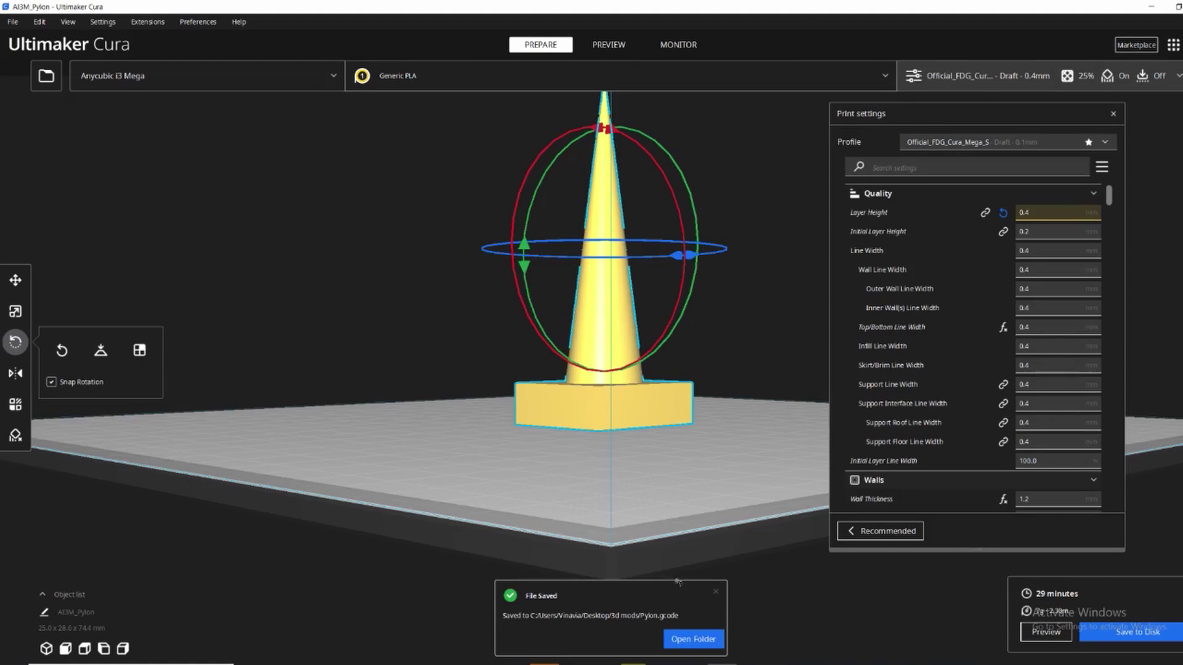
Step: Open the folder containing the saved G-code and select Pylon.gcode in it
click(694, 646)
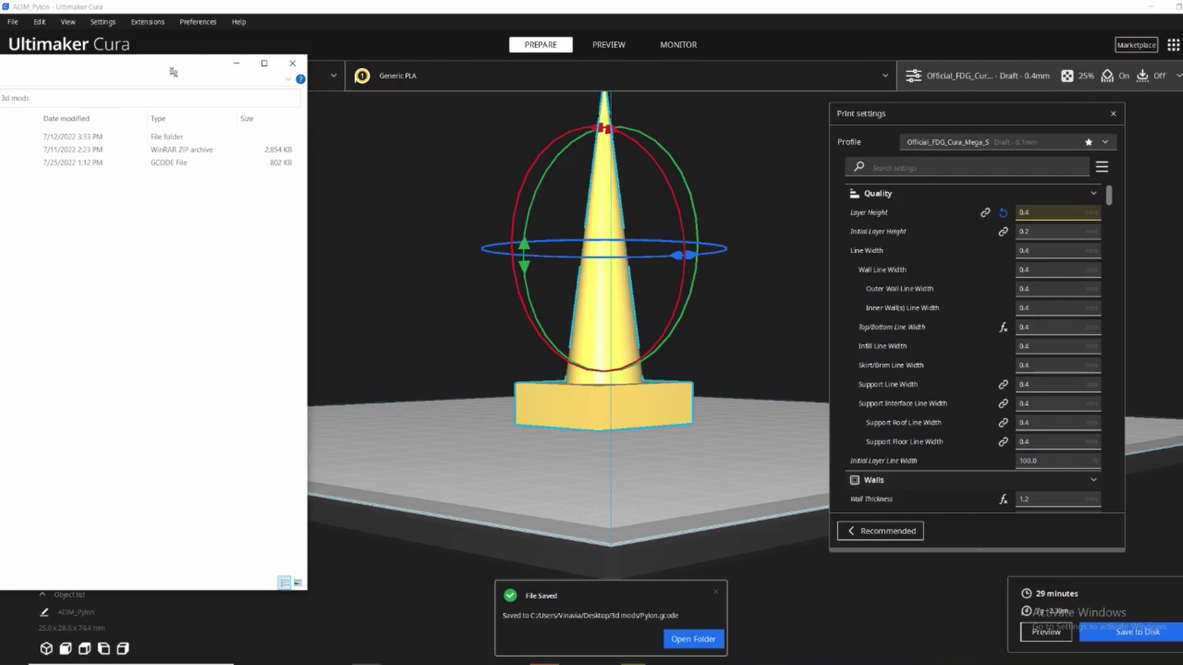
drag(173, 73, 345, 74)
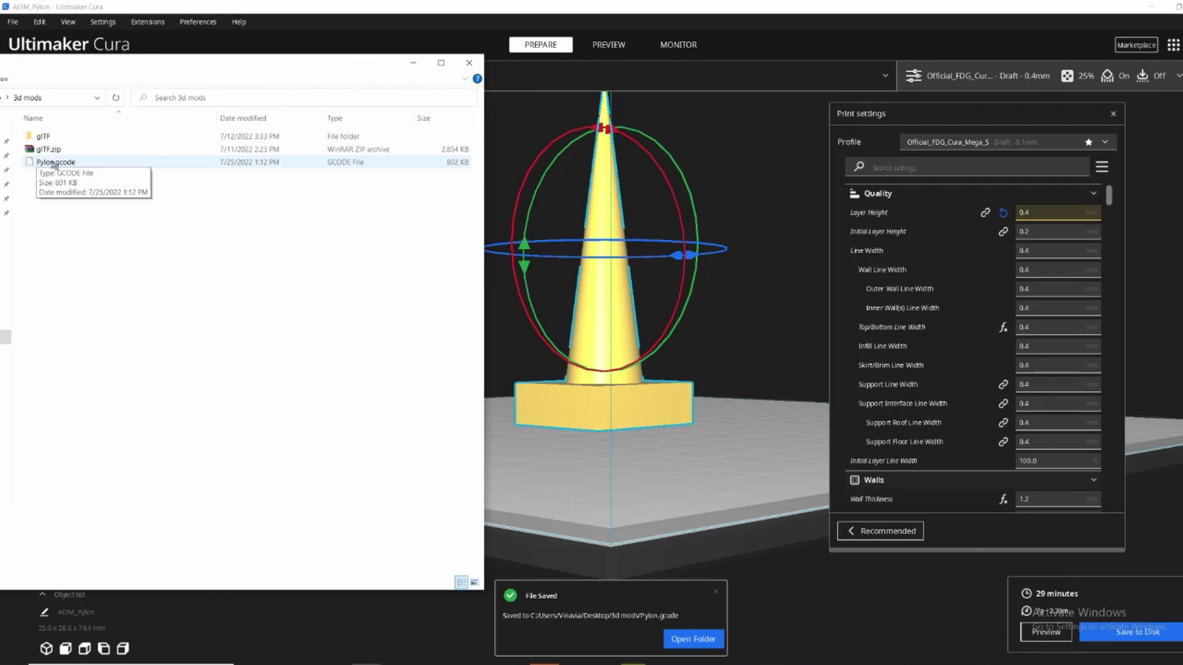
click(54, 164)
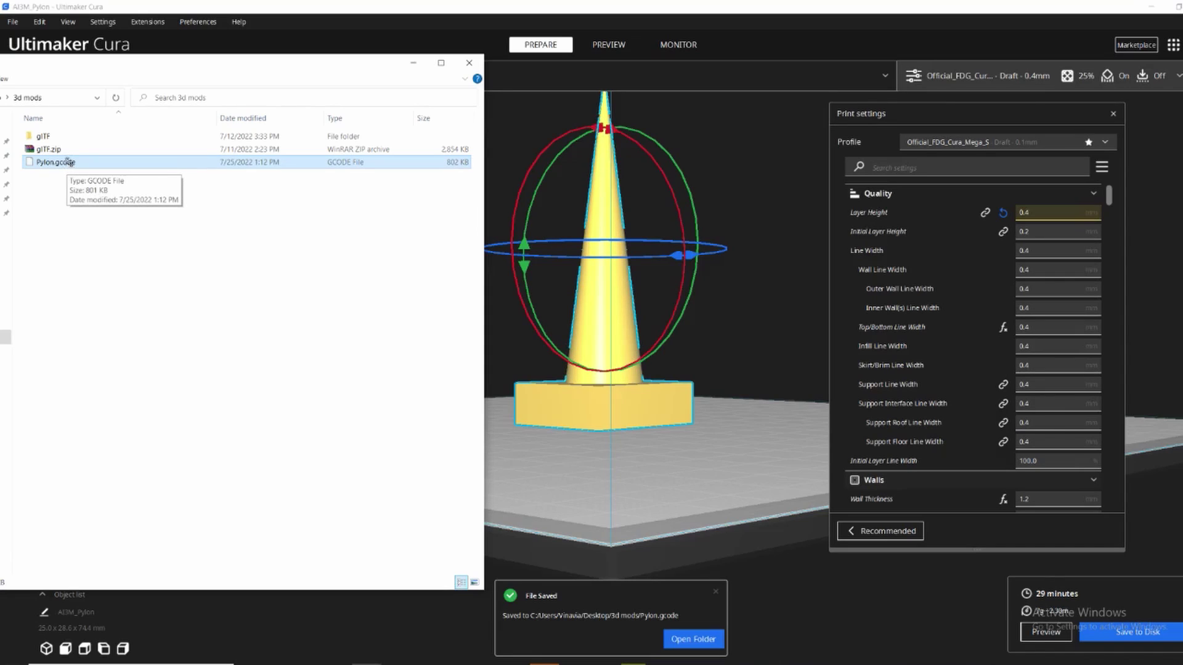
drag(133, 73, 136, 73)
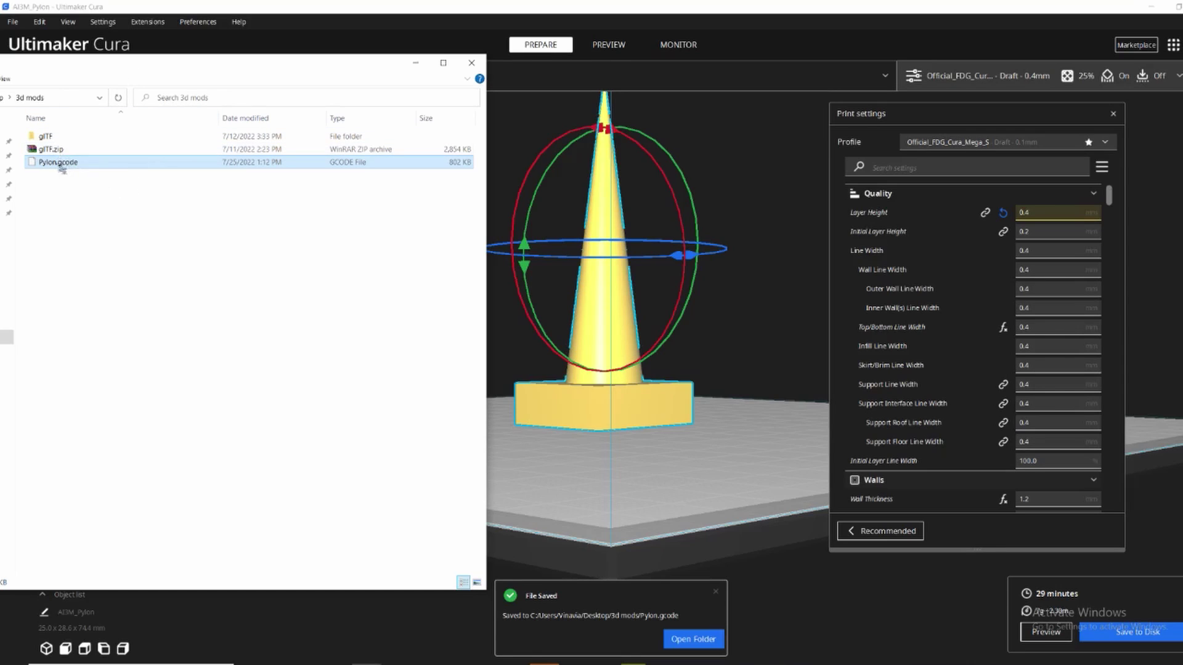
mouse_move(58, 162)
mouse_down()
mouse_move(95, 189)
mouse_move(76, 168)
mouse_up()
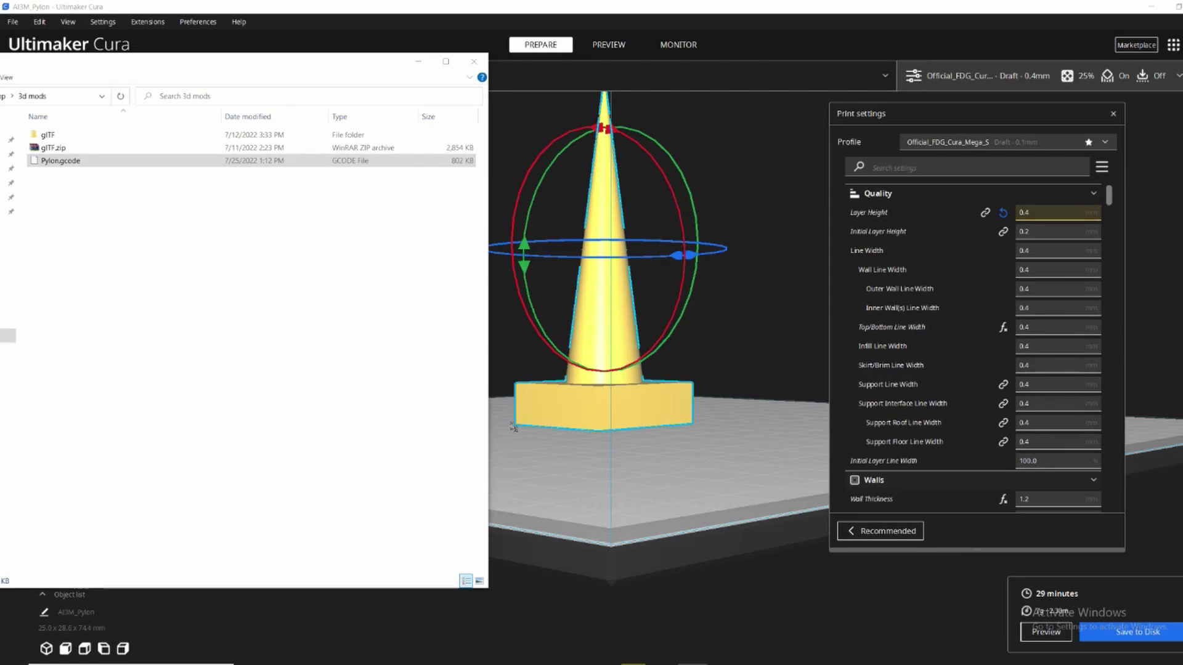
Step: Switch back to PlayZenik in the browser and view the original pylon model from another angle
mouse_move(564, 659)
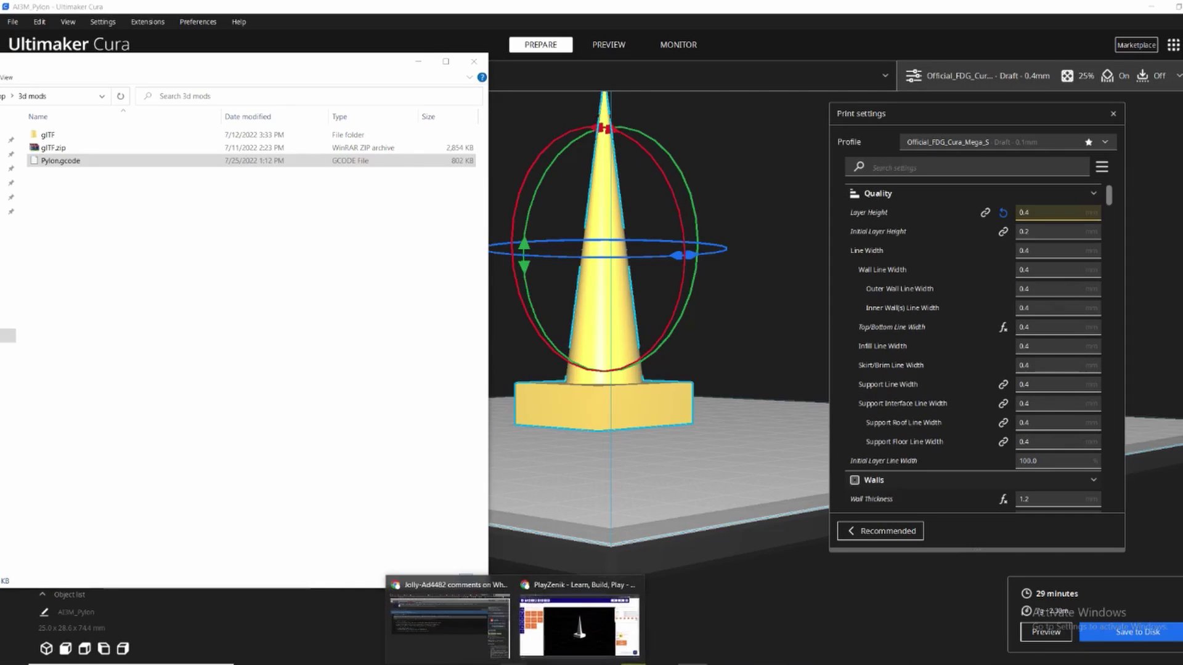
click(578, 624)
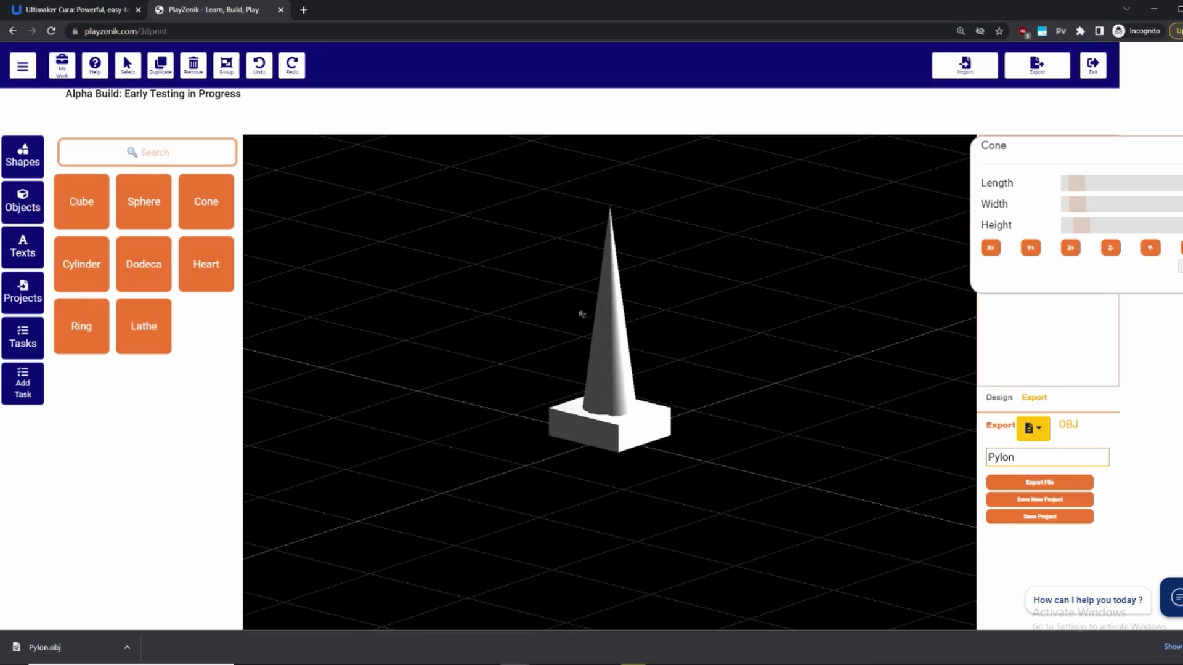
drag(691, 318, 566, 254)
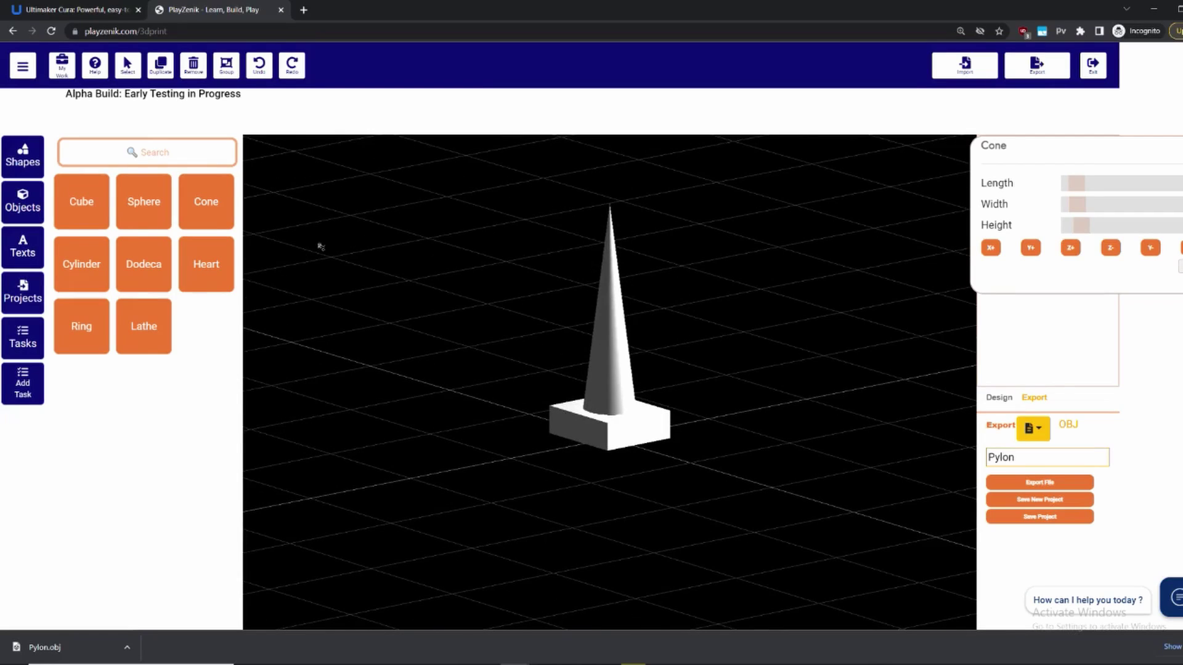